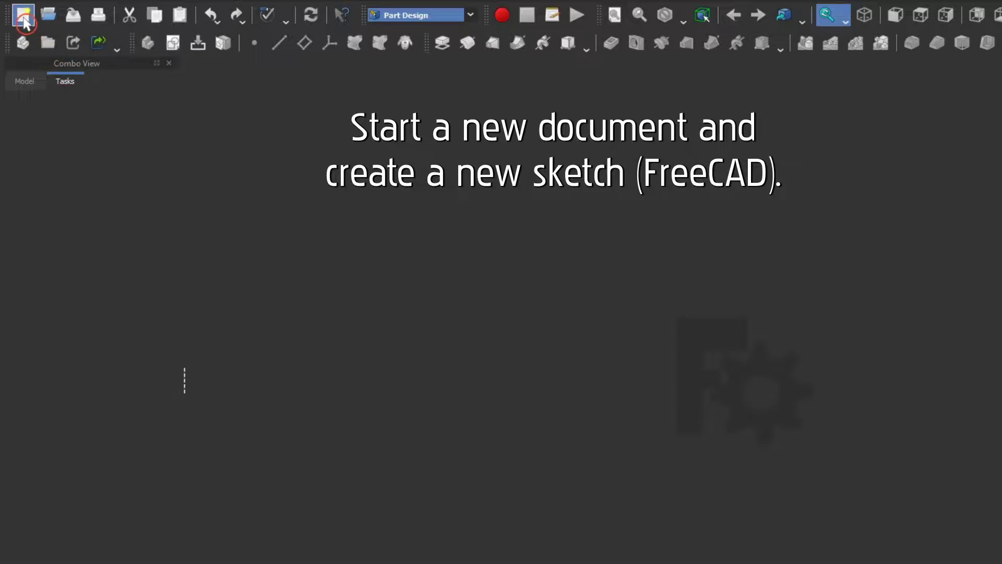
Create a new document, add a body to it and begin a new sketch
{"action": "left_click", "coordinate": [23, 15]}
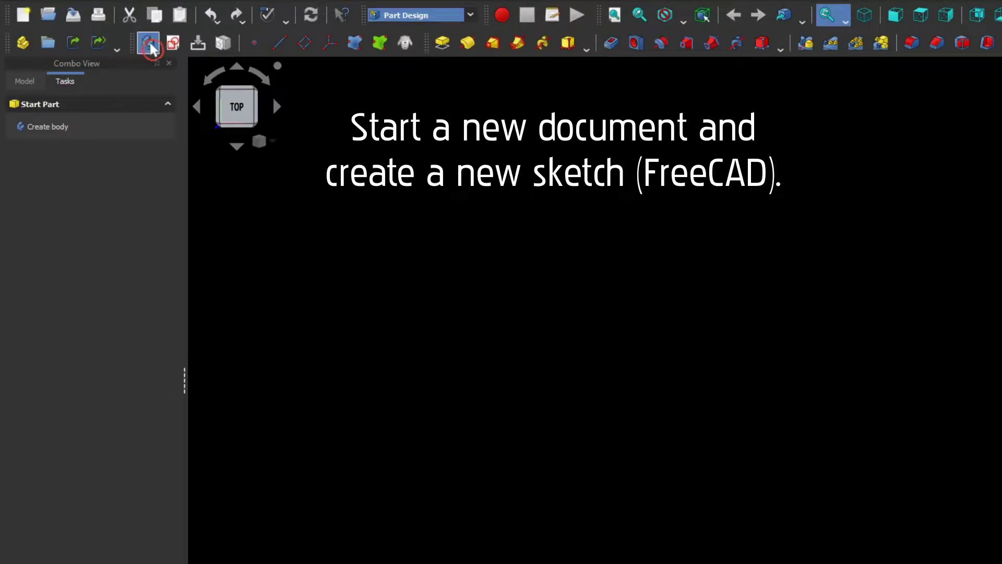
{"action": "left_click", "coordinate": [173, 44]}
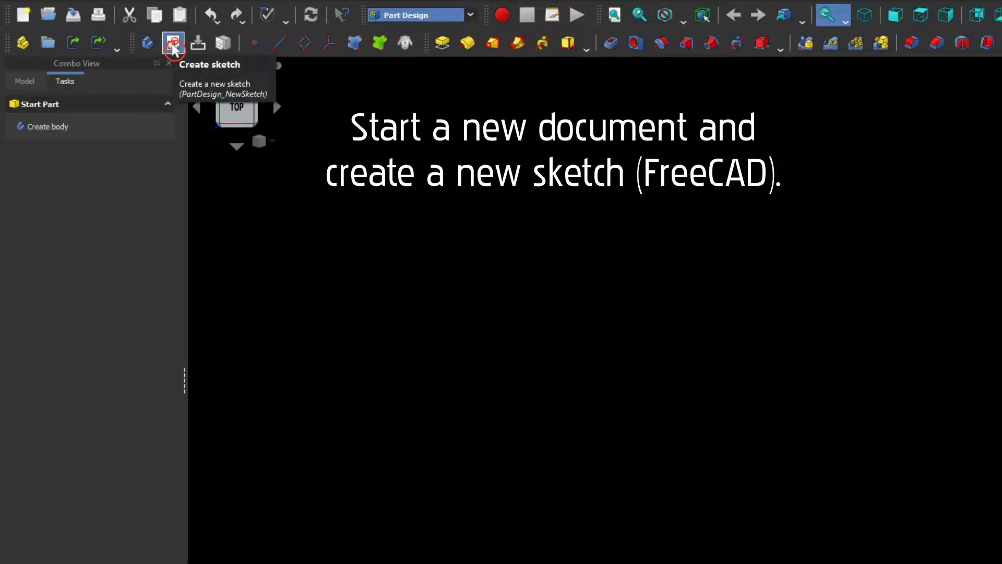
{"action": "left_click", "coordinate": [173, 44]}
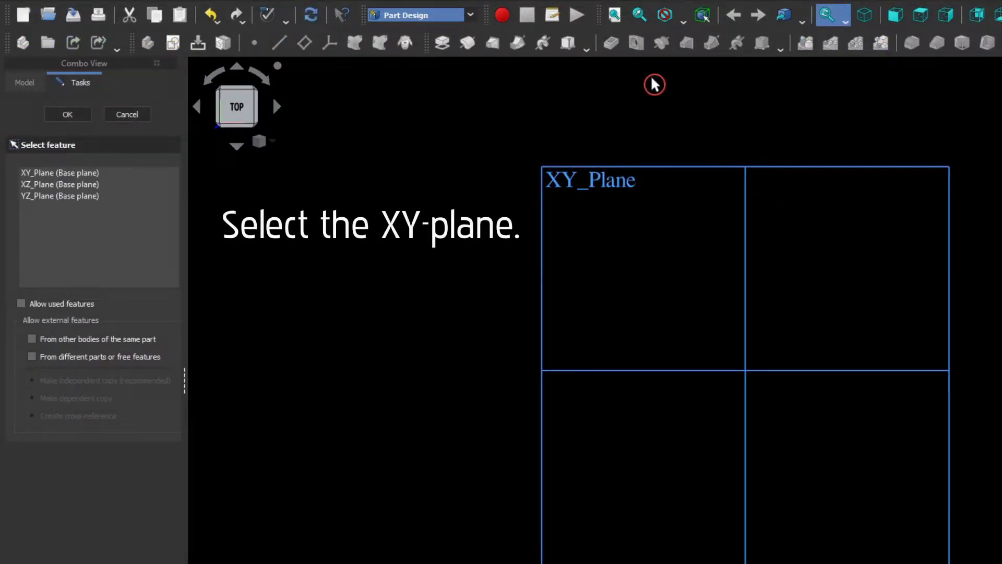
Place the sketch on XY_Plane and draw two concentric circles centred on the origin
{"action": "key", "text": "0"}
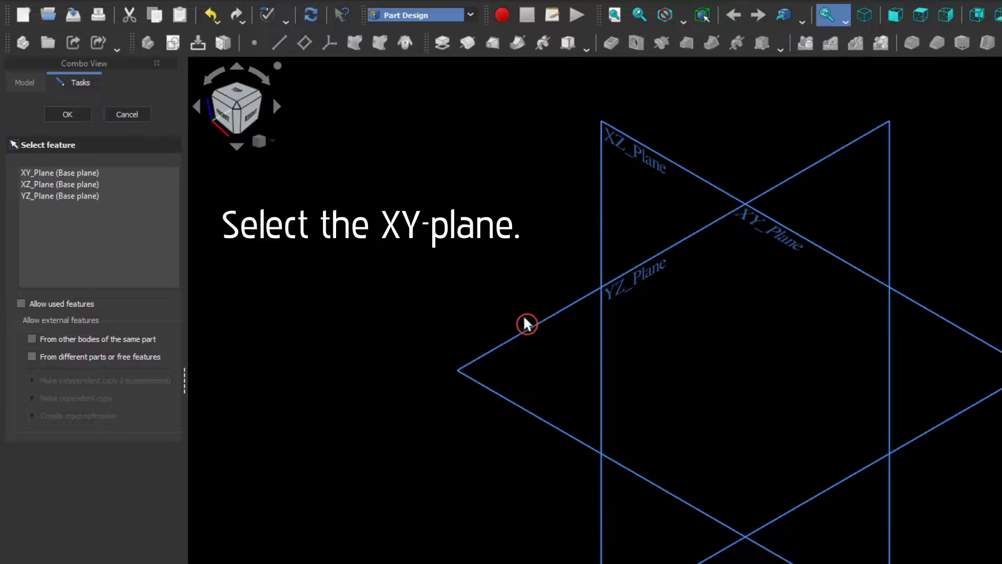
{"action": "left_click", "coordinate": [521, 340]}
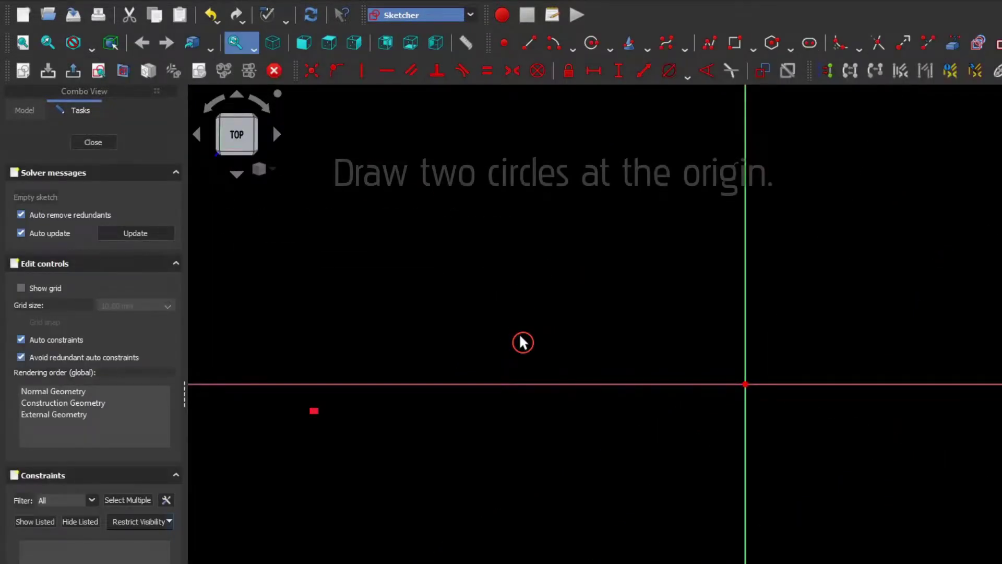
{"action": "left_click", "coordinate": [591, 43]}
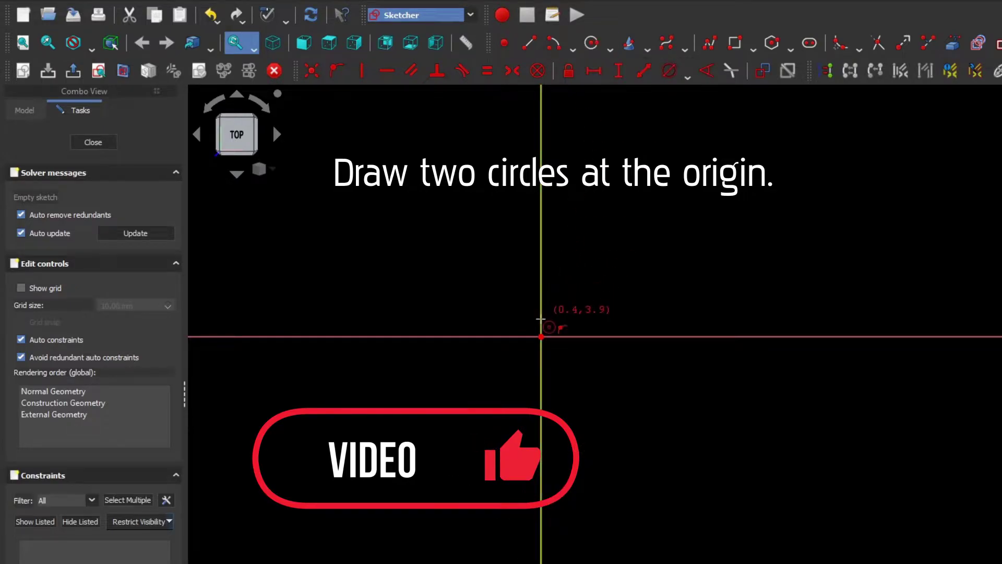
{"action": "left_click", "coordinate": [541, 335]}
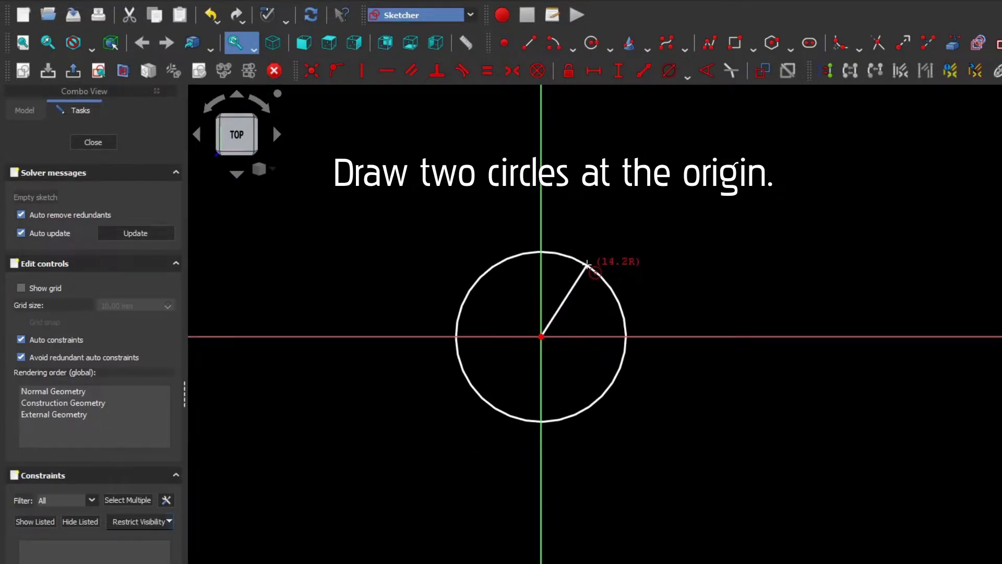
{"action": "left_click", "coordinate": [608, 238]}
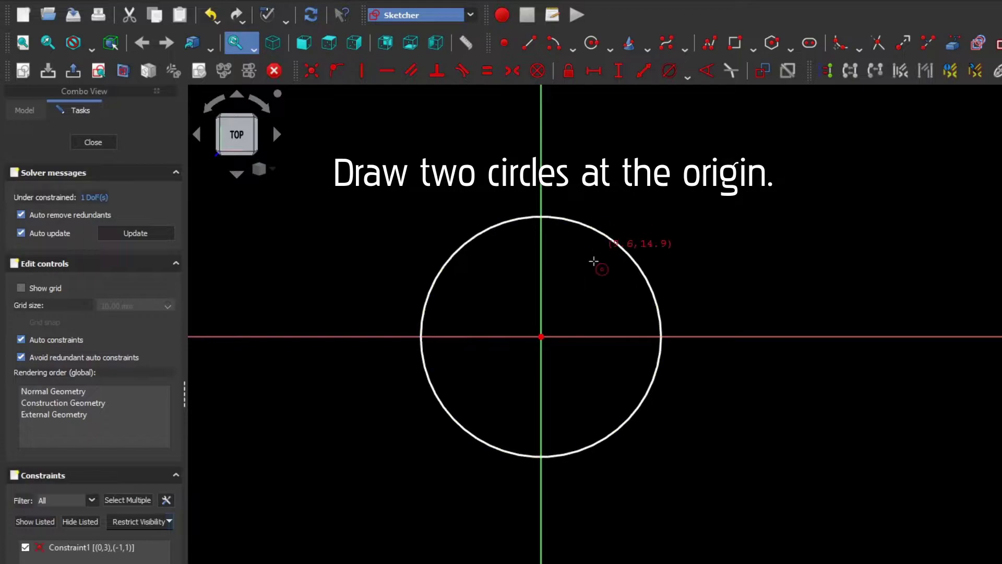
{"action": "left_click", "coordinate": [541, 336]}
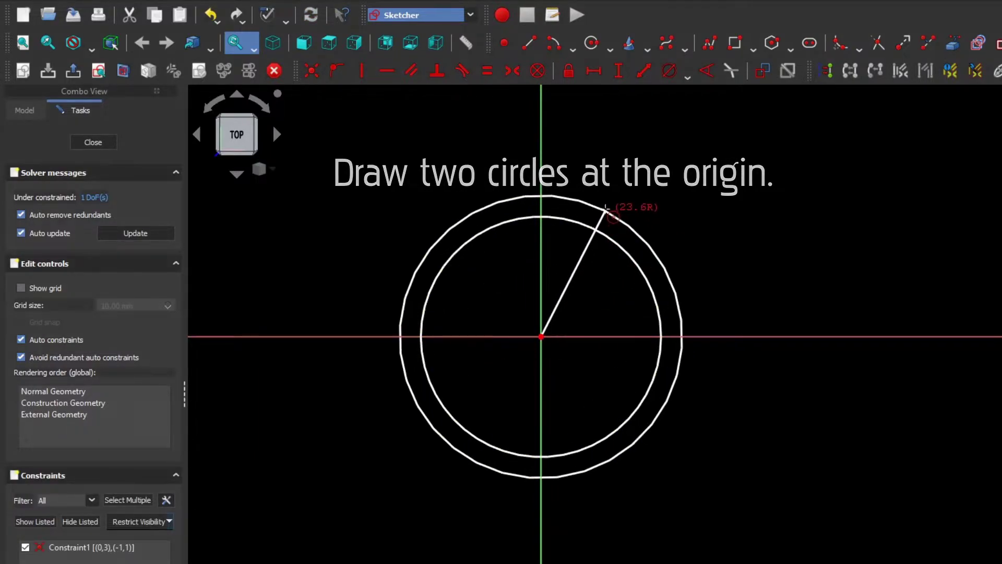
{"action": "left_click", "coordinate": [608, 202]}
Give the outer circle a 31 mm diameter constraint
{"action": "left_click", "coordinate": [609, 202]}
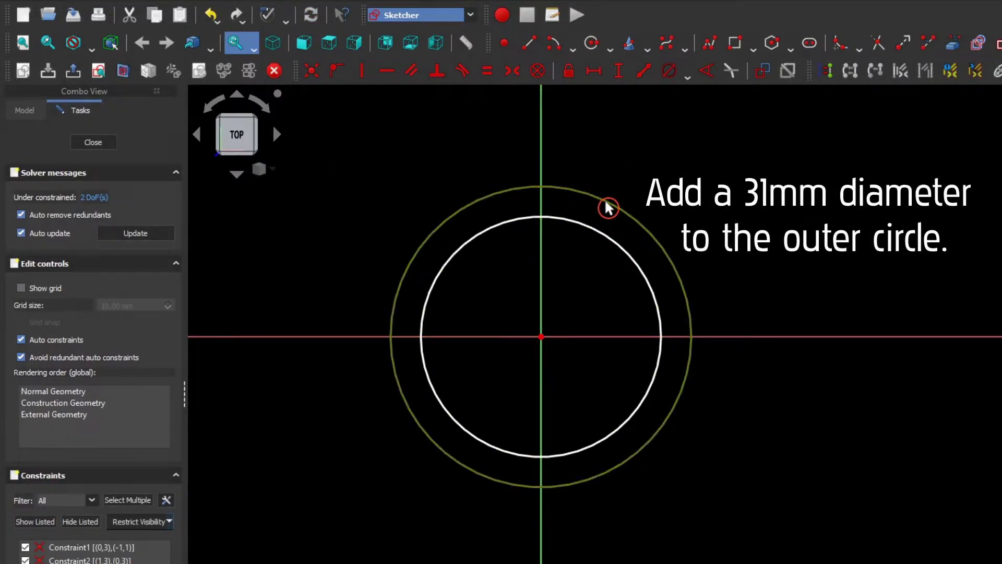
{"action": "scroll", "coordinate": [607, 214], "scroll_direction": "down", "scroll_amount": 1}
{"action": "middle_click_drag", "start_coordinate": [798, 269], "coordinate": [747, 277]}
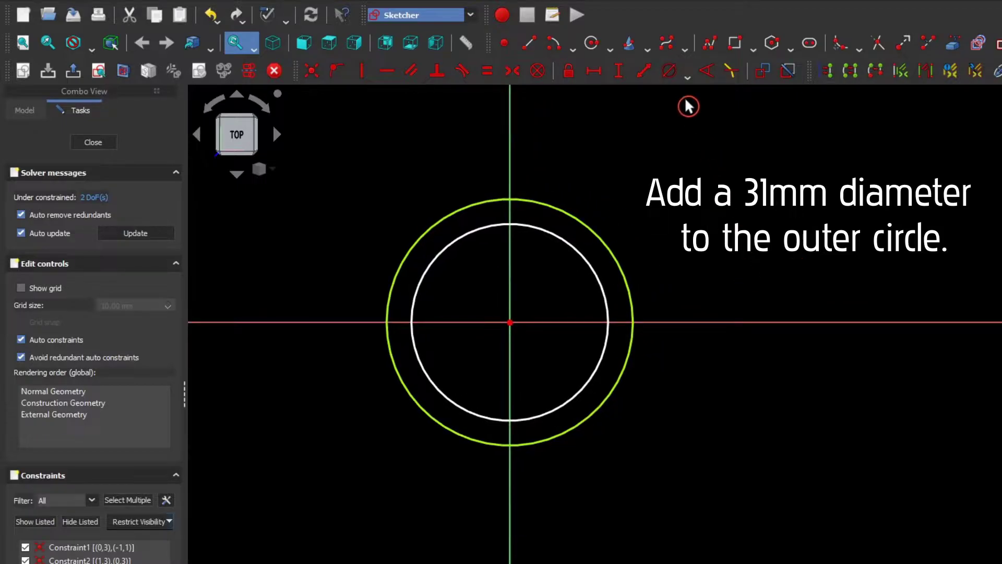
{"action": "left_click", "coordinate": [671, 73]}
{"action": "type", "text": "31"}
{"action": "key", "text": "Return"}
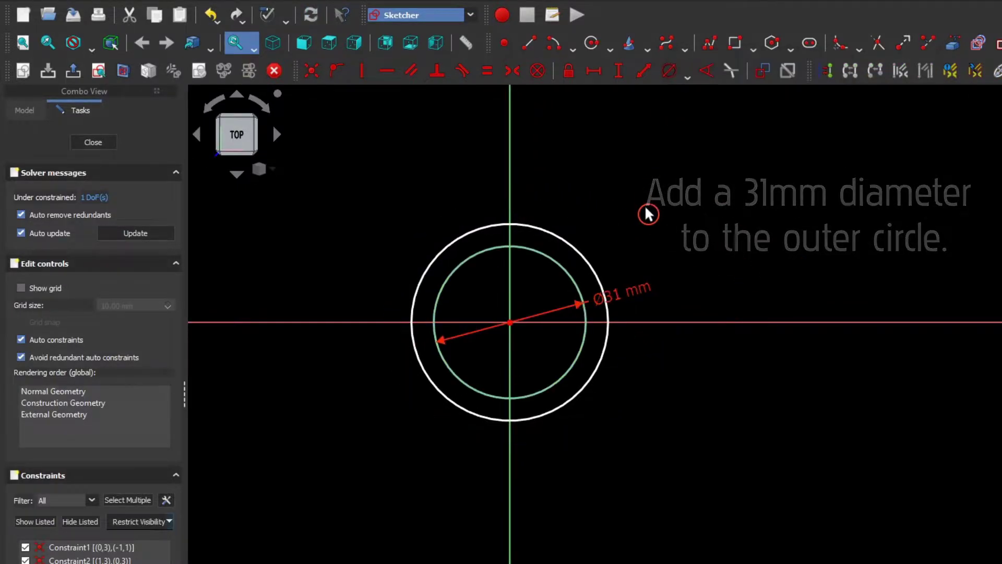
Constrain the inner circle to a 25 mm diameter and move the Ø31 label clear
{"action": "left_click", "coordinate": [574, 251]}
{"action": "left_click", "coordinate": [668, 71]}
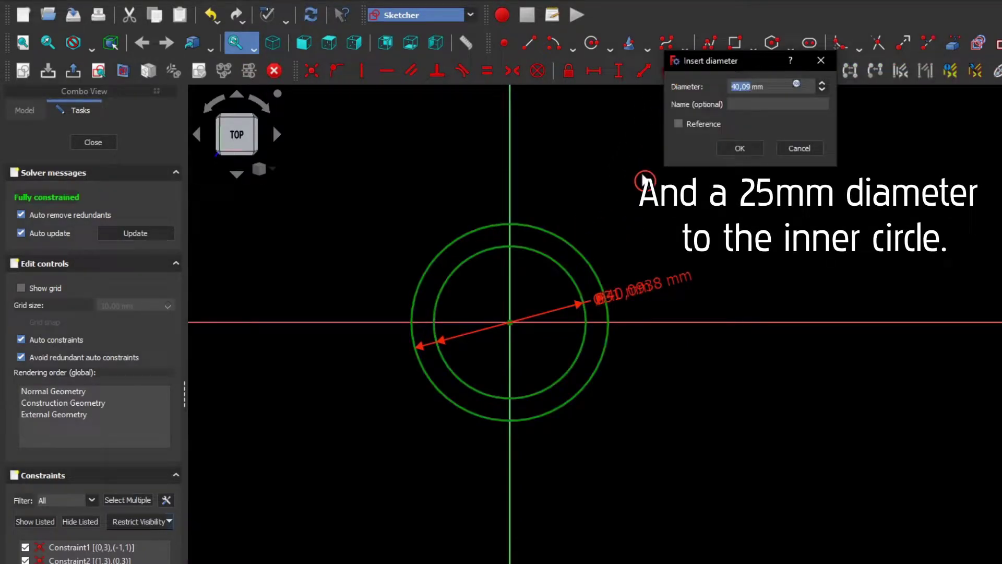
{"action": "type", "text": "5"}
{"action": "key", "text": "Return"}
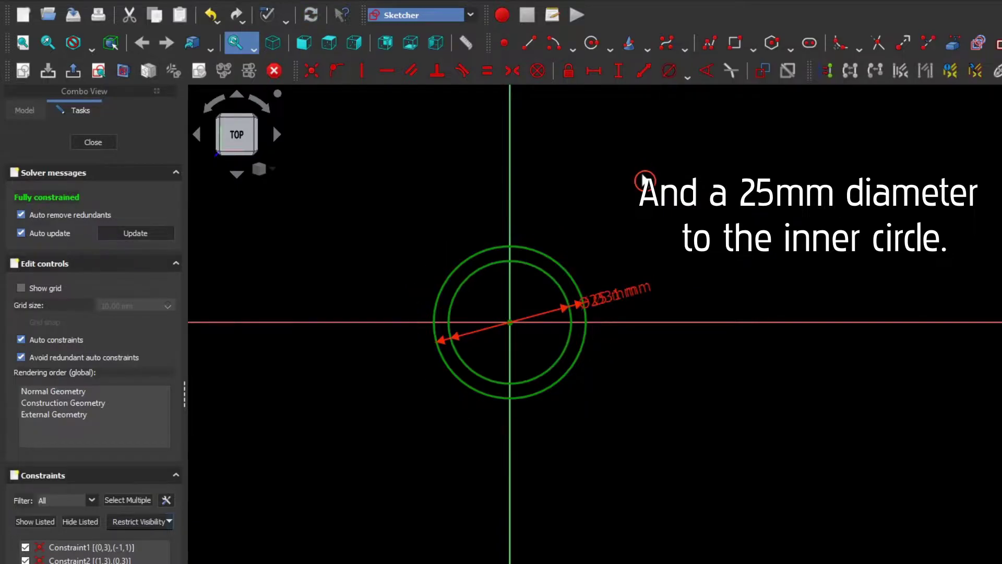
{"action": "left_click_drag", "start_coordinate": [608, 300], "coordinate": [629, 375]}
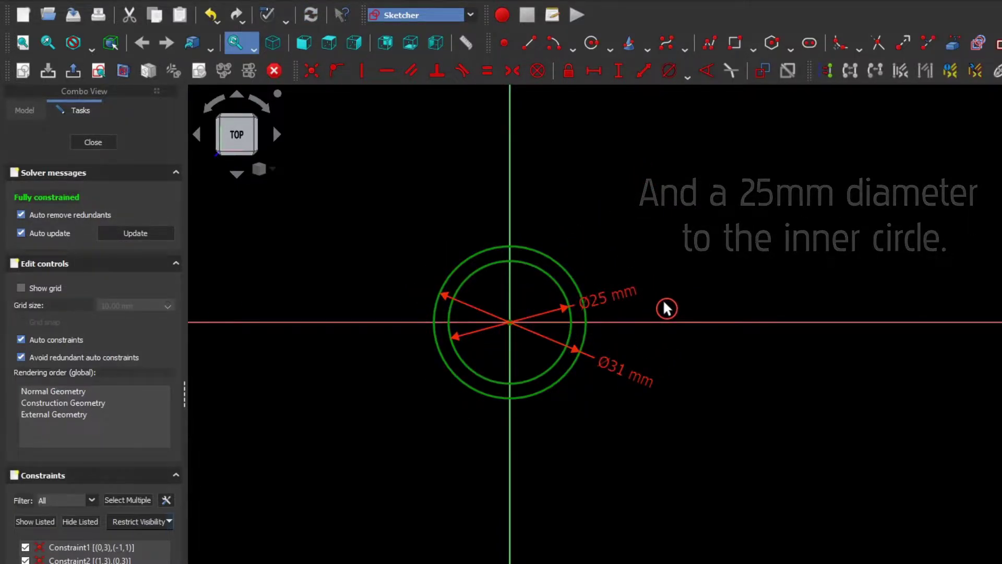
Leave the Sketcher and pad the circle sketch by 3 mm
{"action": "left_click", "coordinate": [75, 77]}
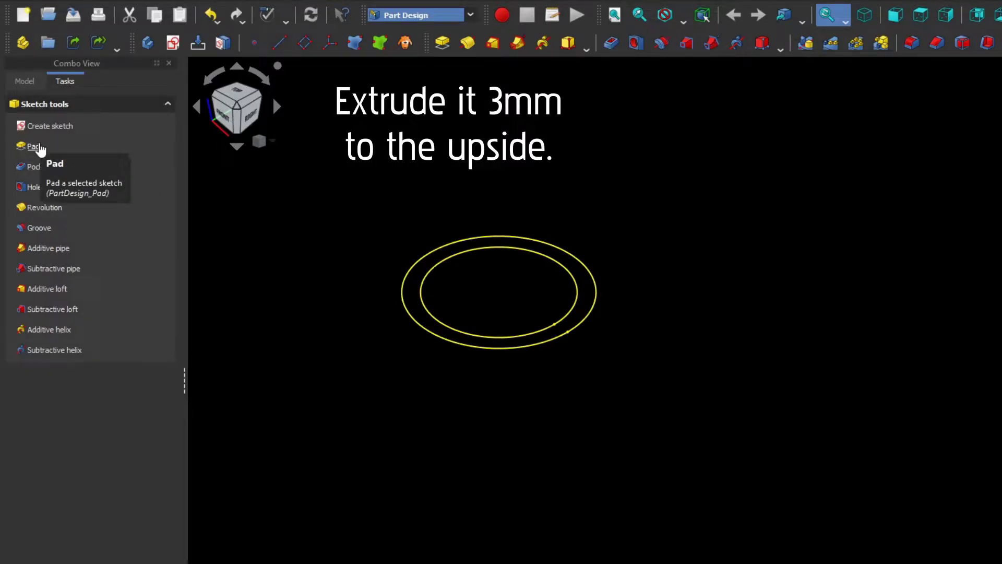
{"action": "left_click", "coordinate": [36, 146]}
{"action": "type", "text": "3"}
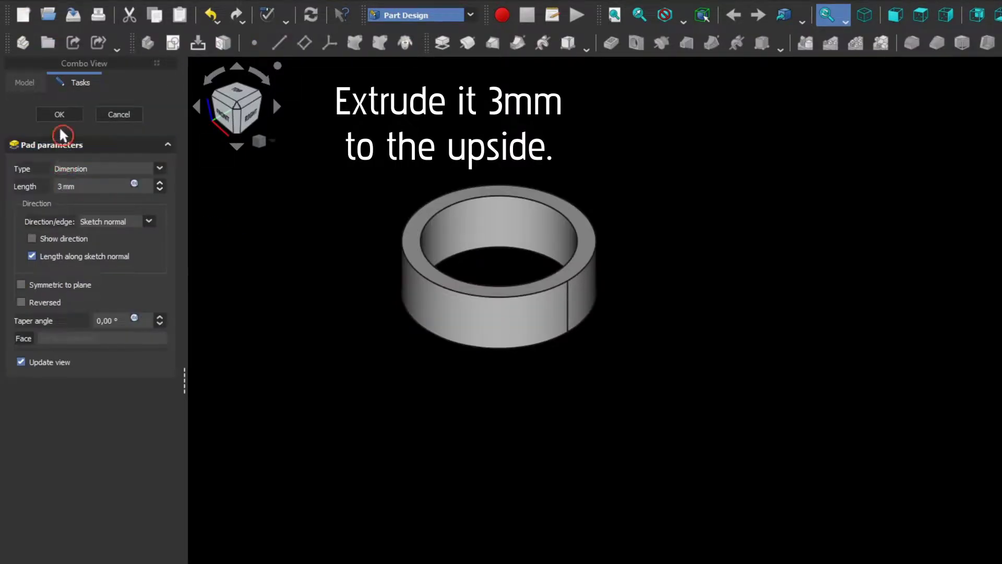
{"action": "left_click", "coordinate": [60, 116]}
Rename the ring's Body to 'Circle' in the model tree
{"action": "left_click", "coordinate": [27, 83]}
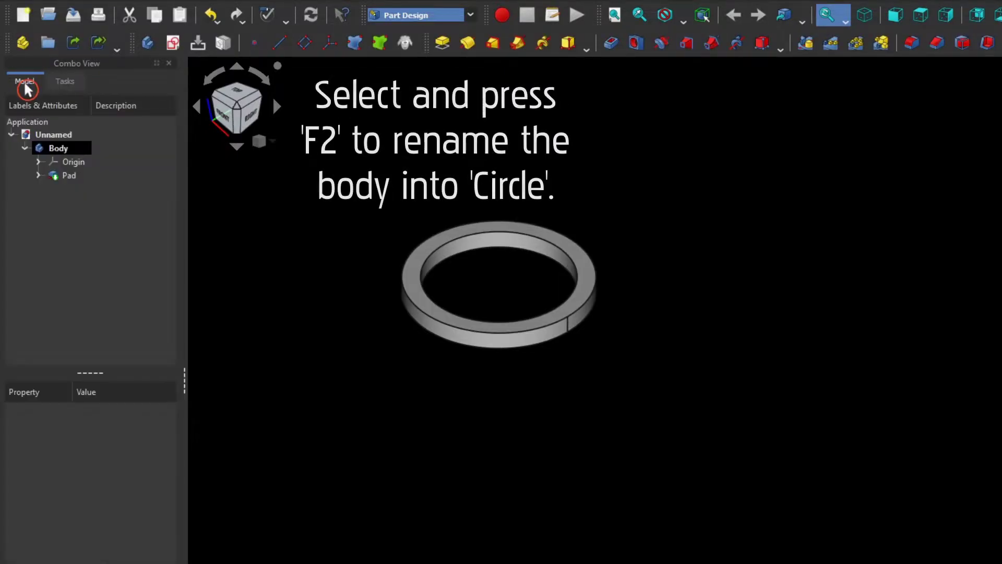
{"action": "left_click", "coordinate": [60, 148]}
{"action": "type", "text": "C"}
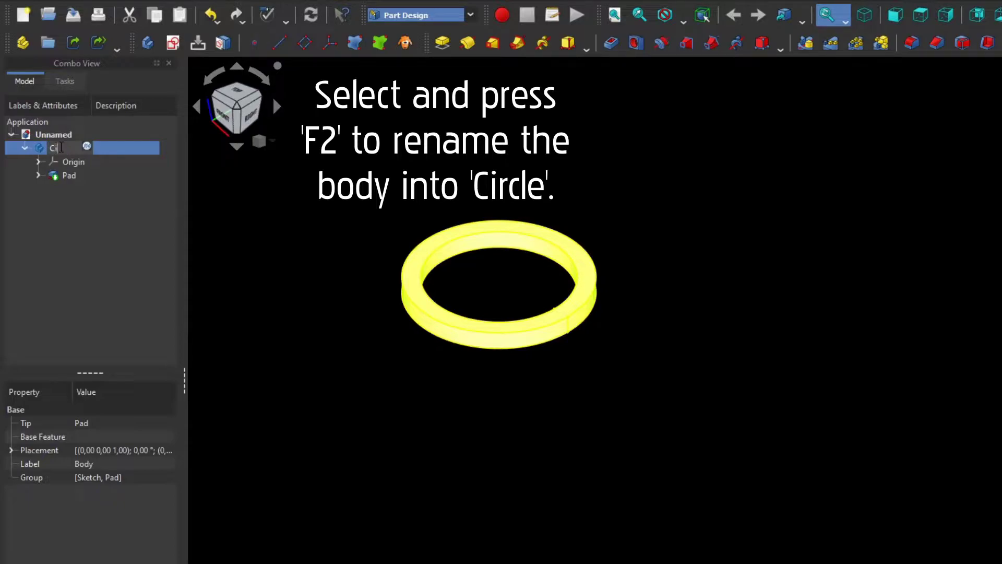
{"action": "type", "text": "ircle"}
{"action": "left_click", "coordinate": [61, 151]}
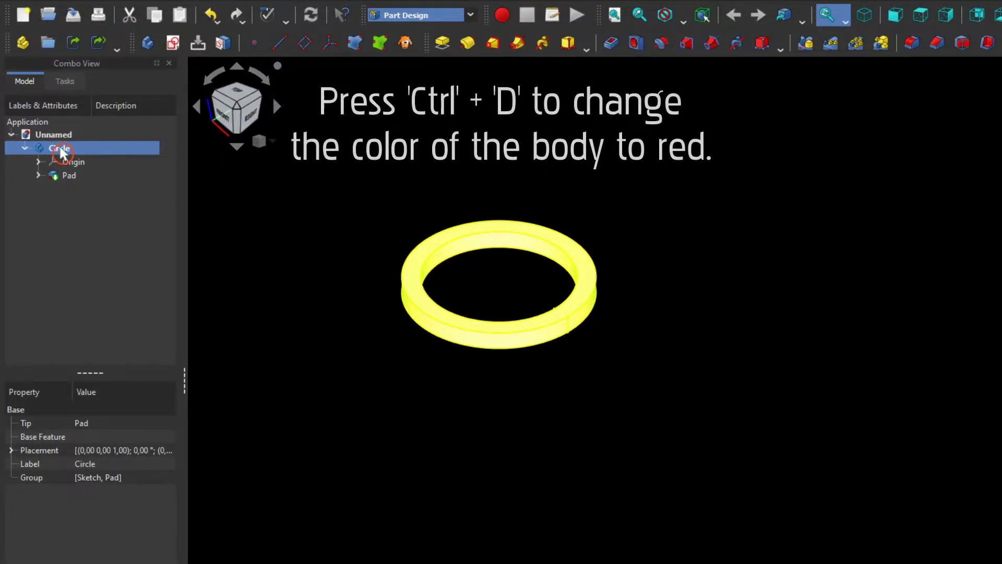
Set Circle's shape colour to red in its display properties
{"action": "key", "text": "ctrl+d"}
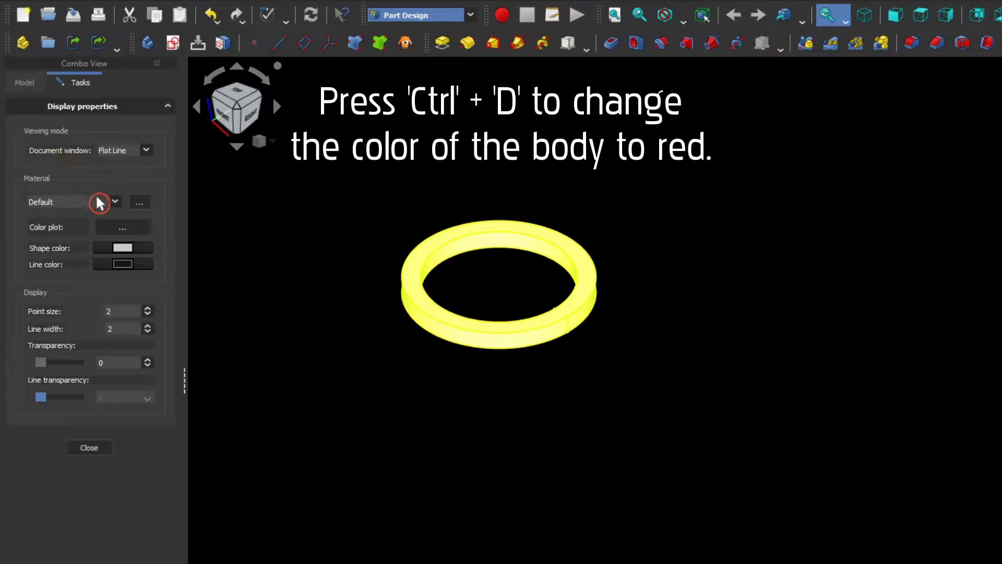
{"action": "left_click", "coordinate": [107, 249]}
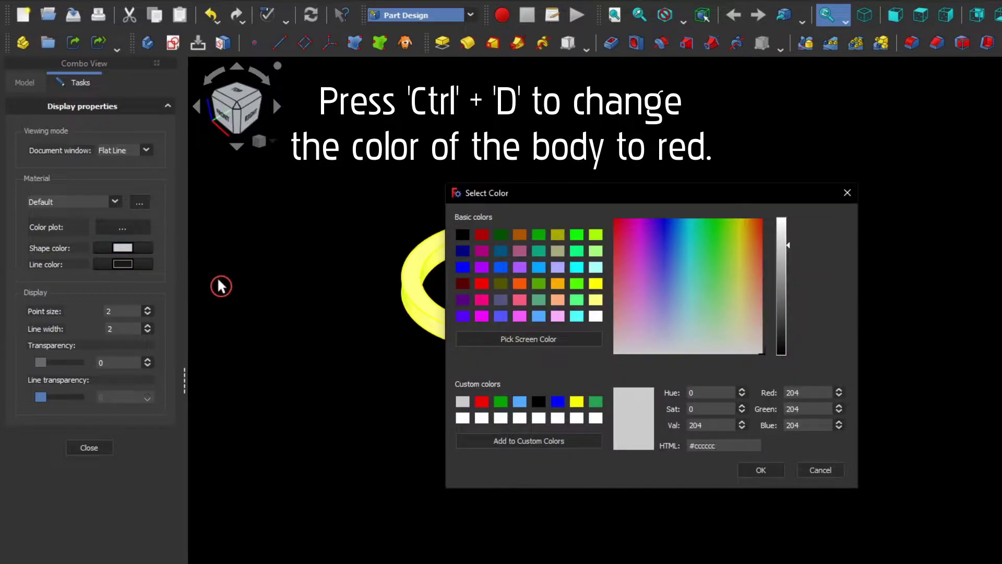
{"action": "left_click", "coordinate": [484, 411]}
{"action": "left_click", "coordinate": [756, 472]}
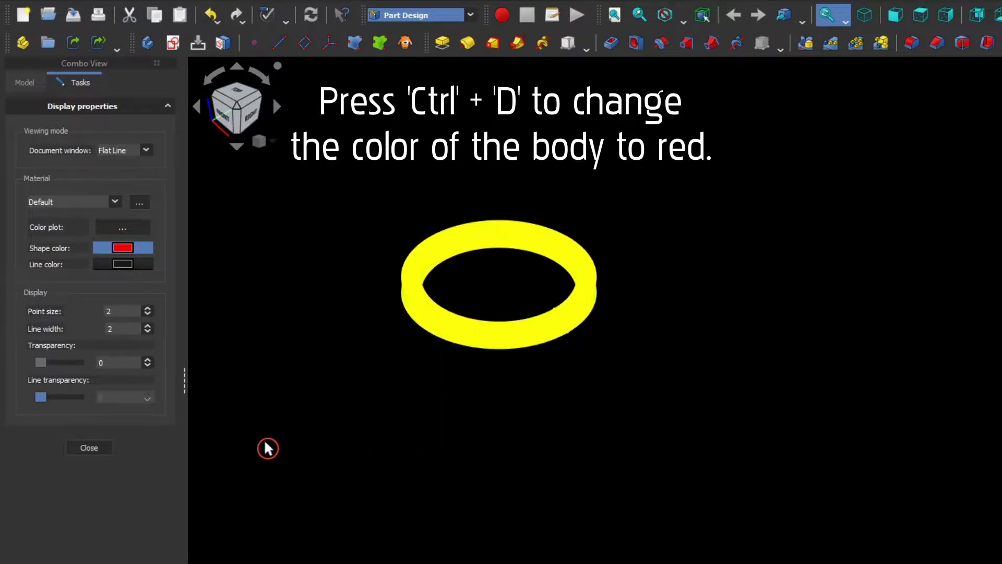
{"action": "left_click", "coordinate": [88, 448]}
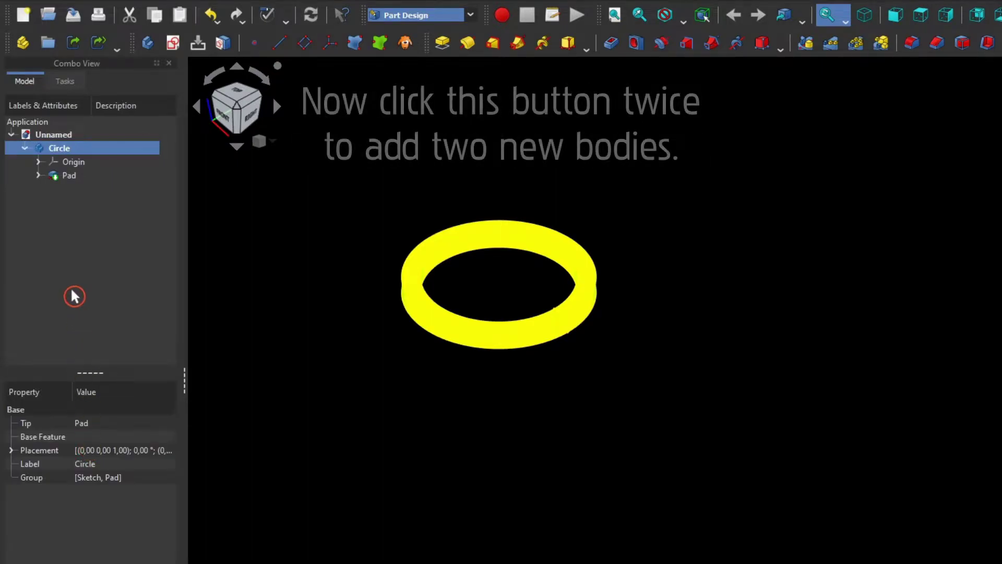
{"action": "left_click", "coordinate": [75, 296]}
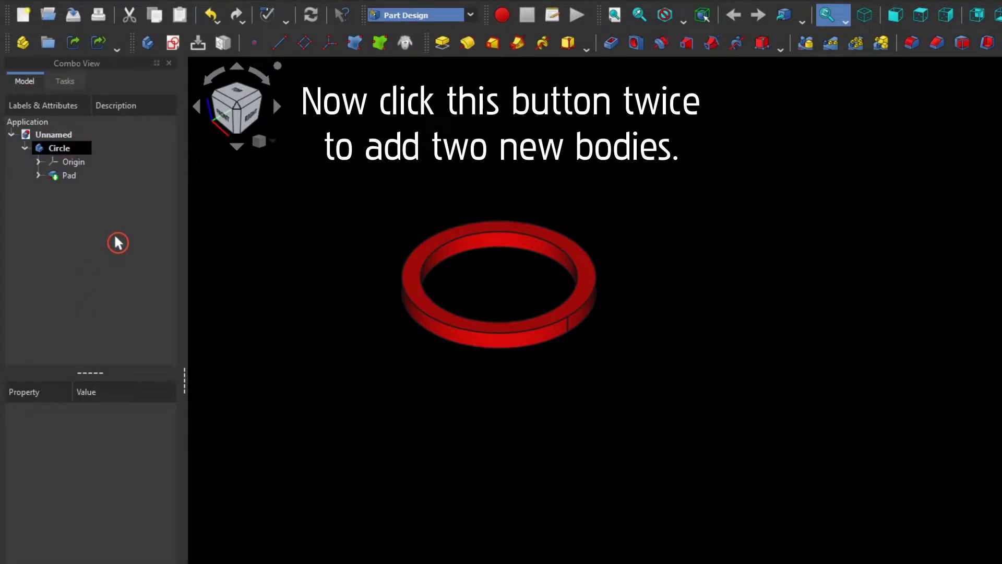
Add two new empty bodies, Body001 and Body002, using Create body
{"action": "left_click", "coordinate": [152, 47]}
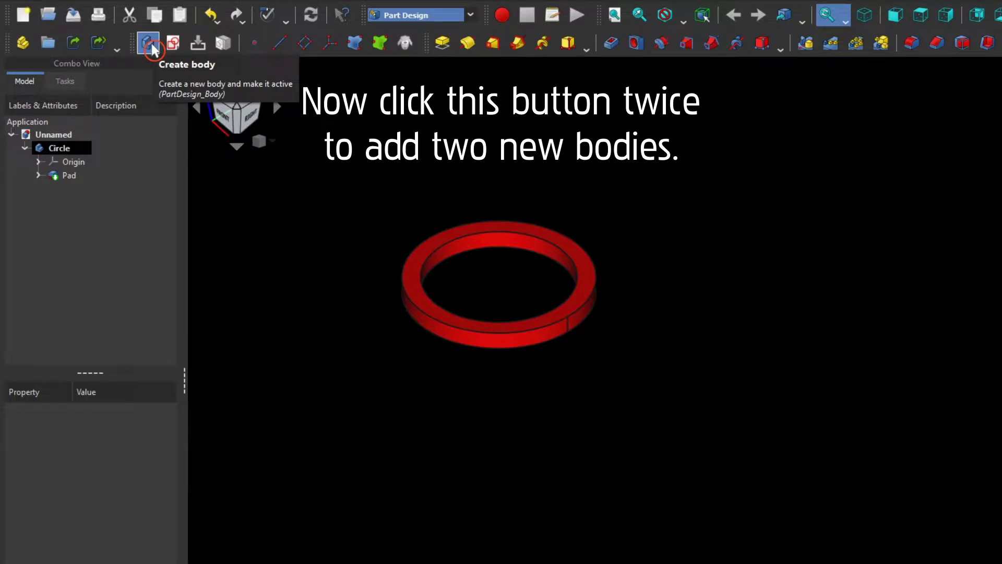
{"action": "left_click", "coordinate": [151, 48]}
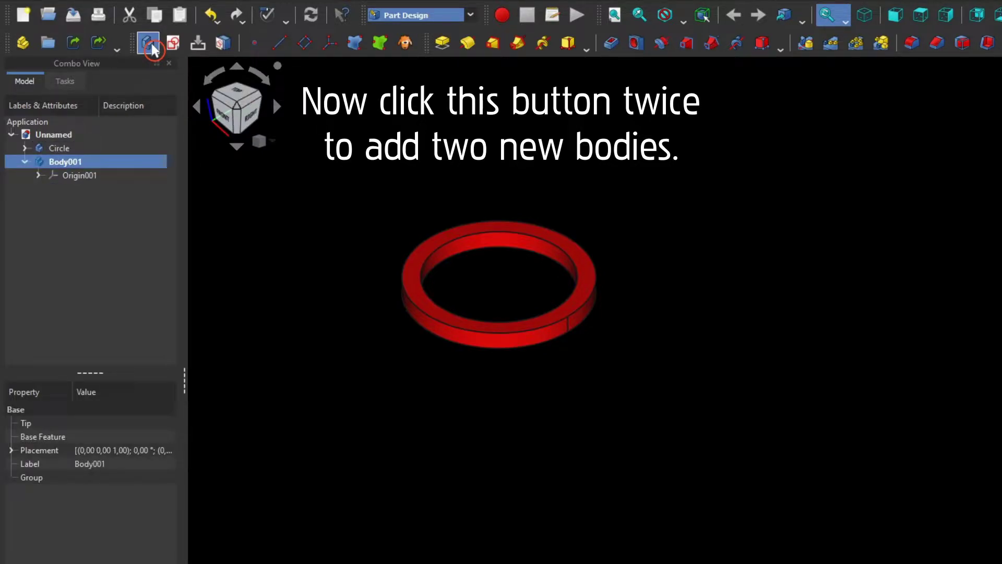
{"action": "left_click", "coordinate": [151, 48]}
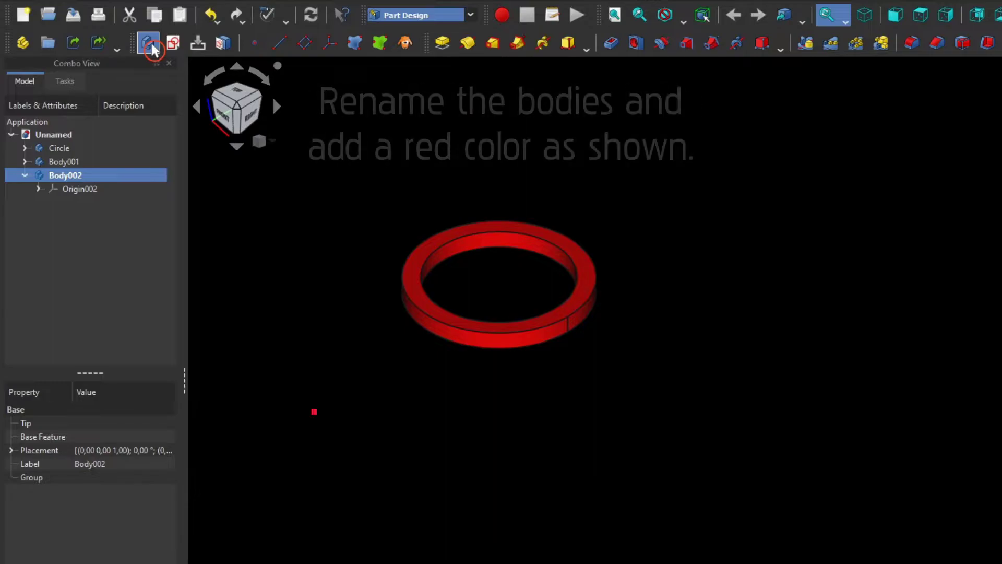
Rename Body001 to 'Square'
{"action": "left_click", "coordinate": [66, 163]}
{"action": "key", "text": "F2"}
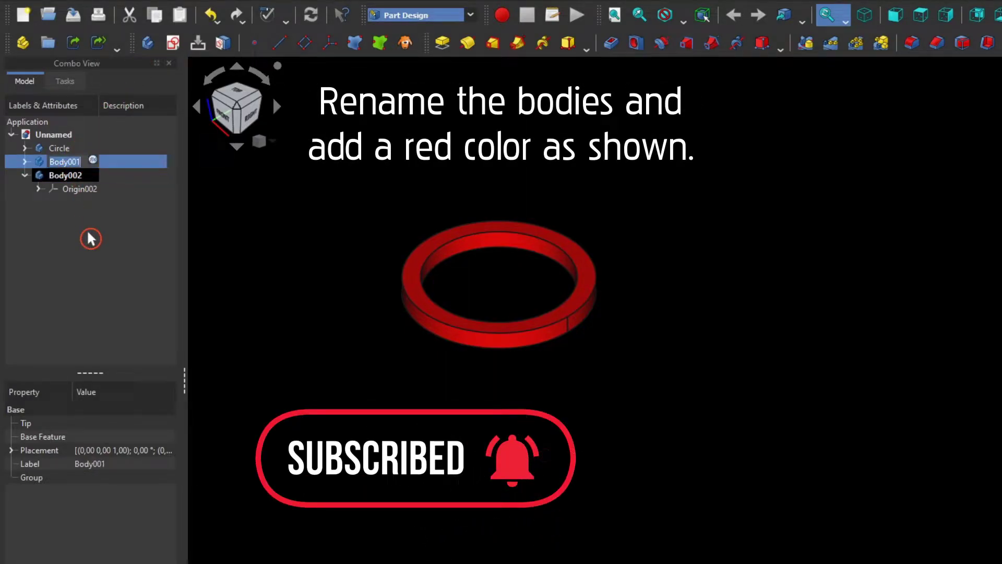
{"action": "type", "text": "Square"}
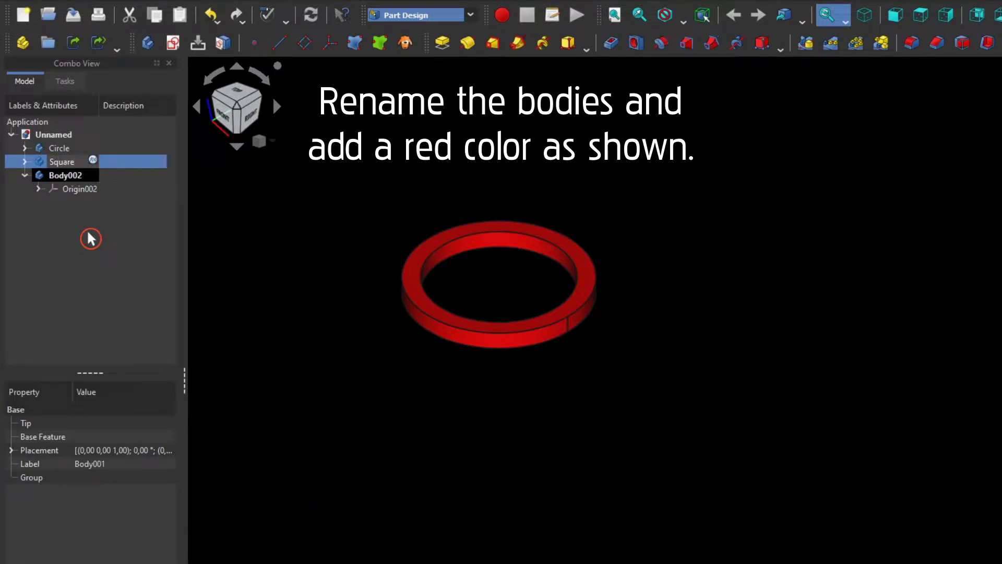
{"action": "key", "text": "Return"}
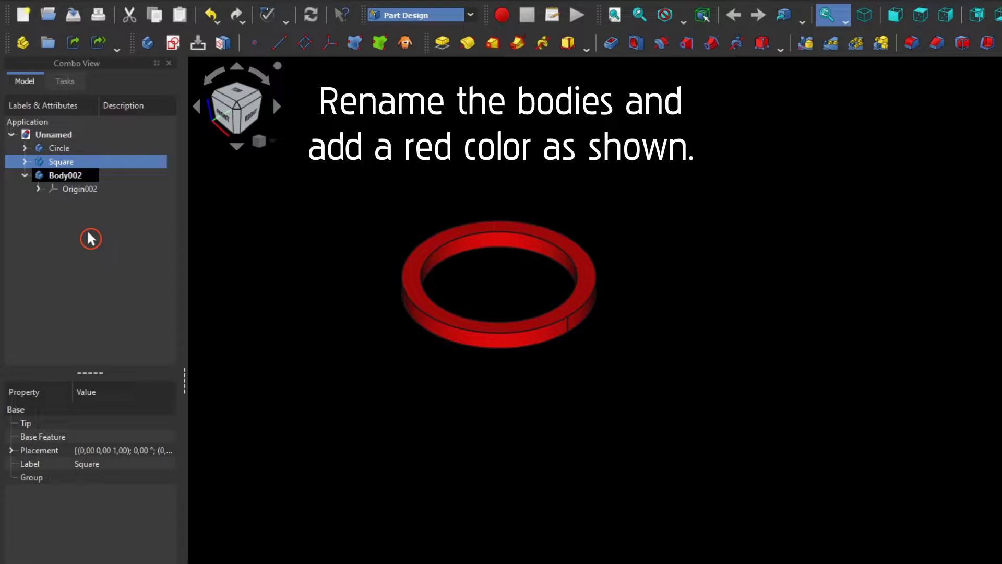
Set Square's shape colour to red
{"action": "key", "text": "ctrl+d"}
{"action": "left_click", "coordinate": [120, 253]}
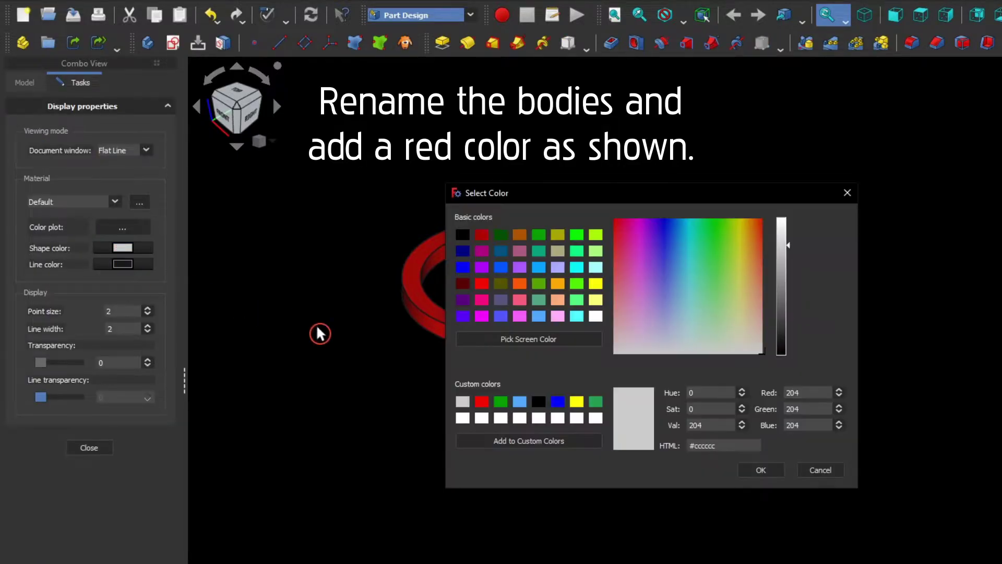
{"action": "left_click", "coordinate": [482, 401]}
{"action": "left_click", "coordinate": [762, 470]}
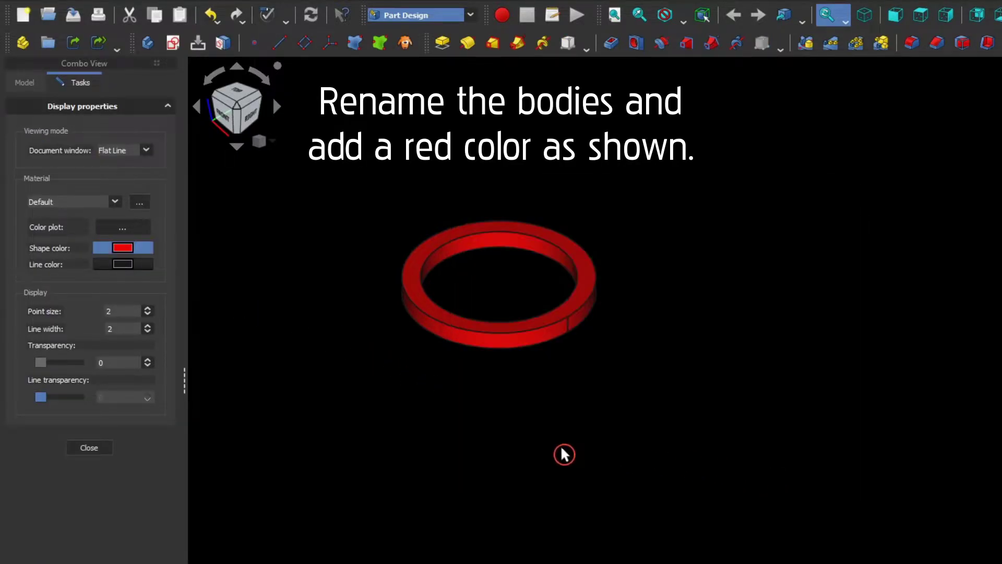
{"action": "left_click", "coordinate": [96, 447]}
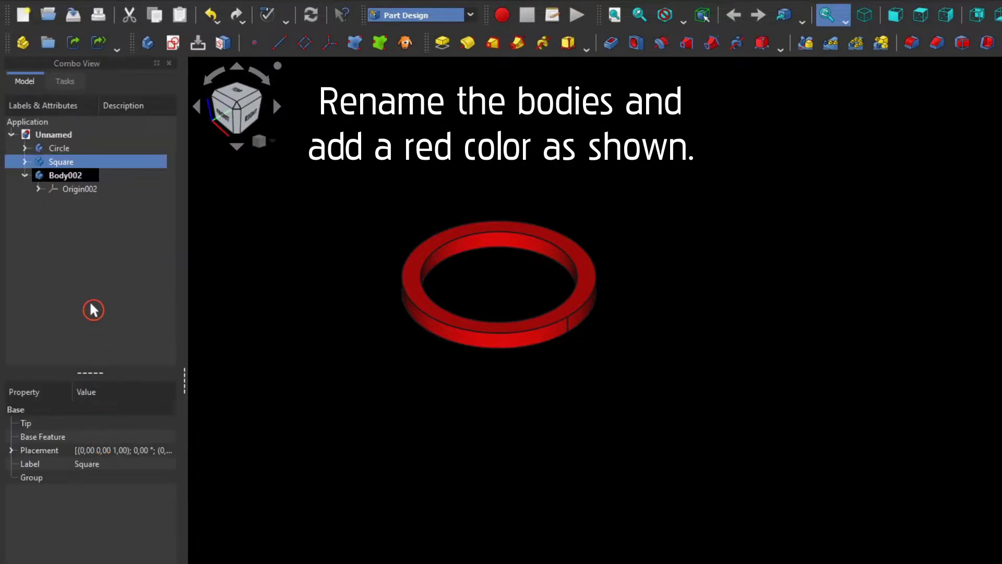
Rename Body002 to 'Triangle'
{"action": "left_click", "coordinate": [68, 182]}
{"action": "key", "text": "F2"}
{"action": "type", "text": "Triangle"}
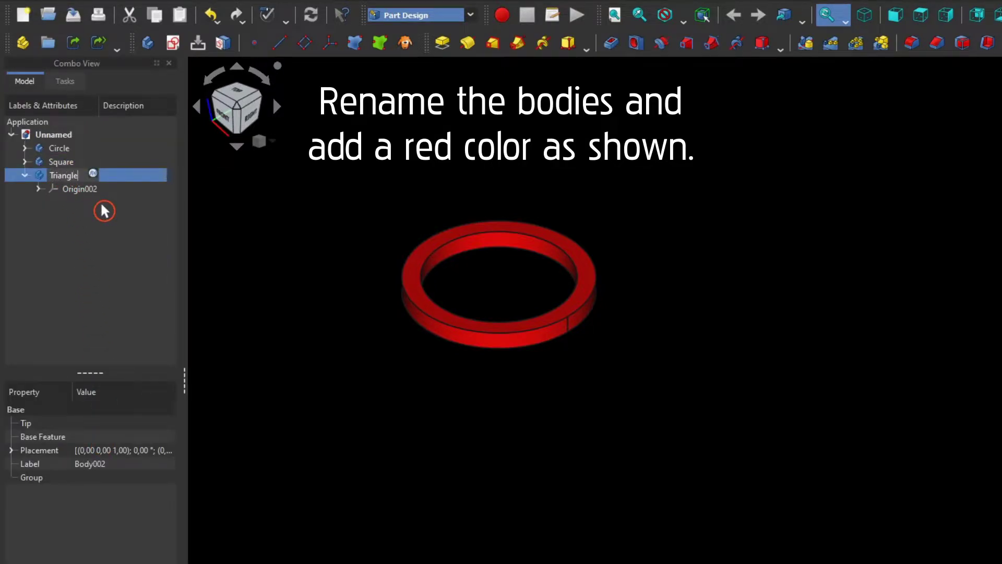
{"action": "key", "text": "Return"}
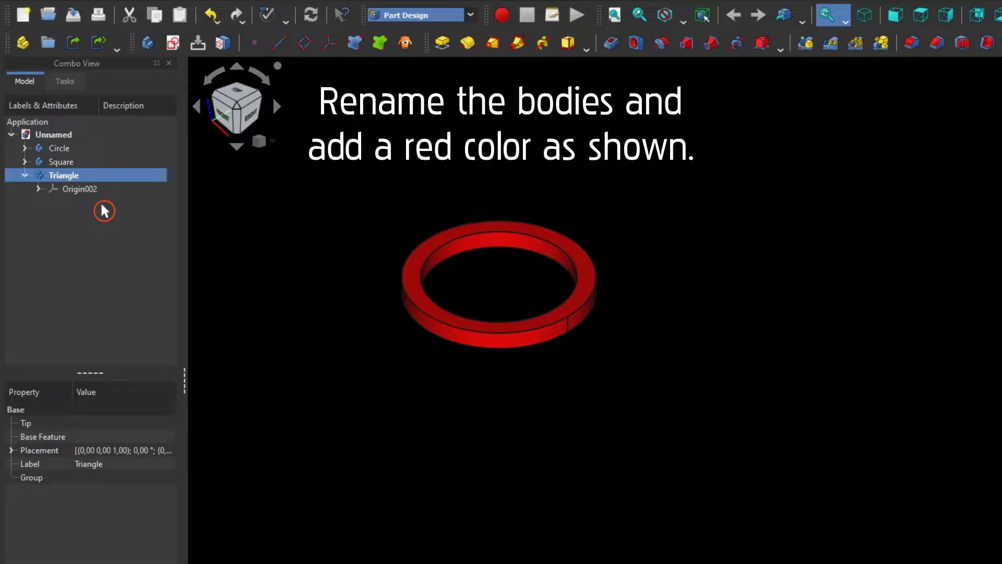
Pick red as Triangle's shape colour in its display properties
{"action": "key", "text": "v"}
{"action": "key", "text": "d"}
{"action": "left_click", "coordinate": [123, 247]}
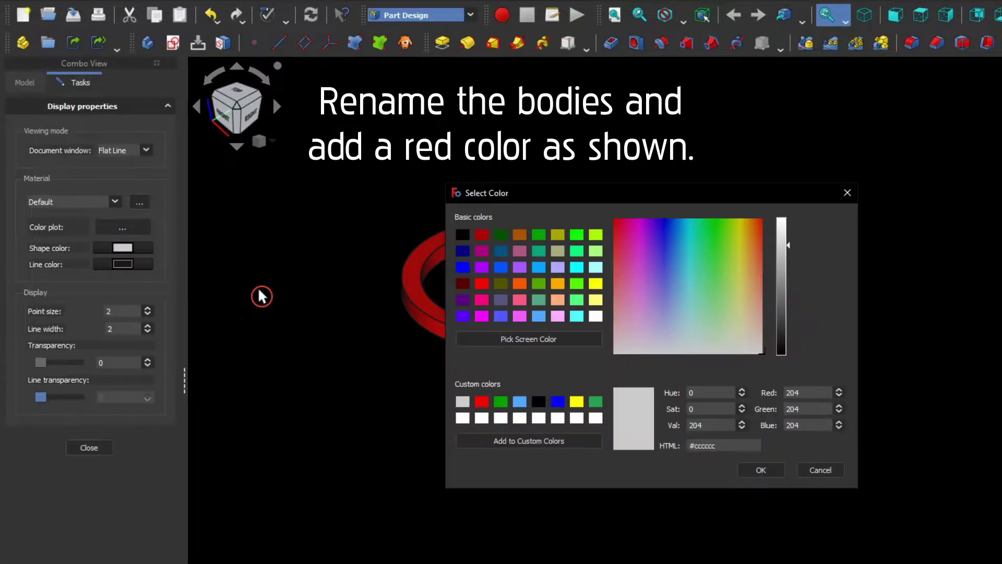
{"action": "left_click", "coordinate": [483, 402]}
Confirm Triangle's red colour, make Square the active body and show its origin planes
{"action": "left_click", "coordinate": [759, 470]}
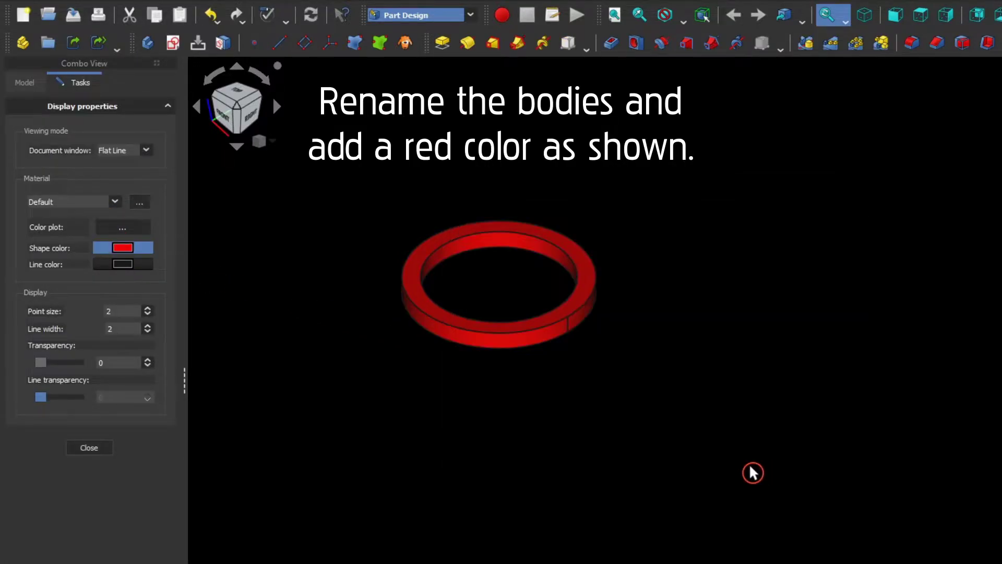
{"action": "left_click", "coordinate": [95, 448]}
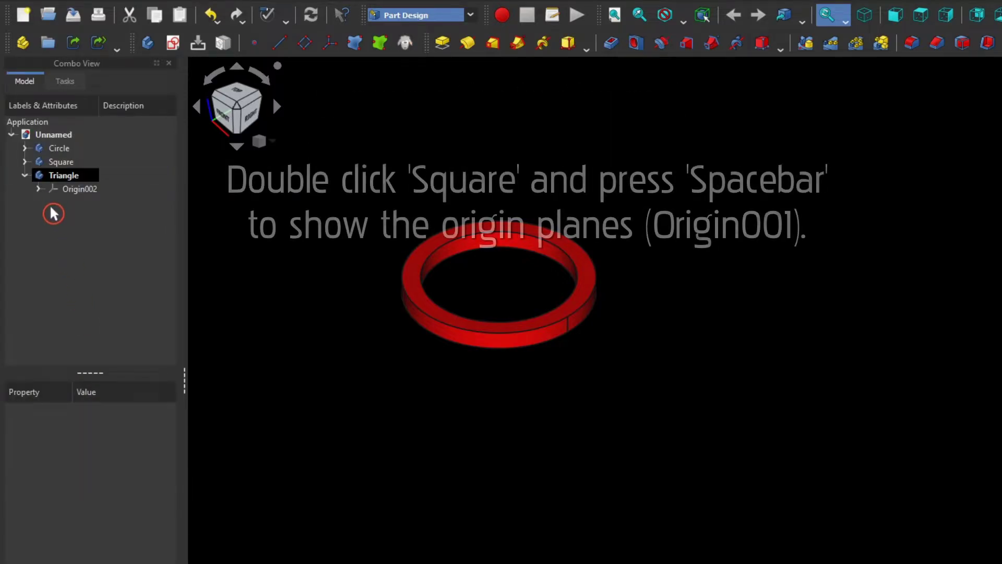
{"action": "left_click", "coordinate": [30, 166]}
{"action": "double_click", "coordinate": [63, 166]}
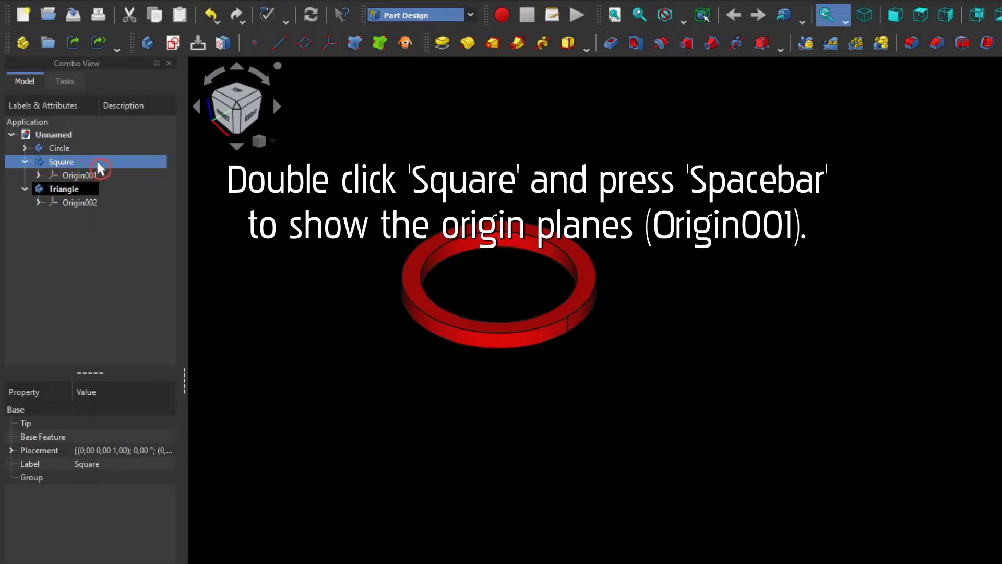
{"action": "left_click", "coordinate": [88, 178]}
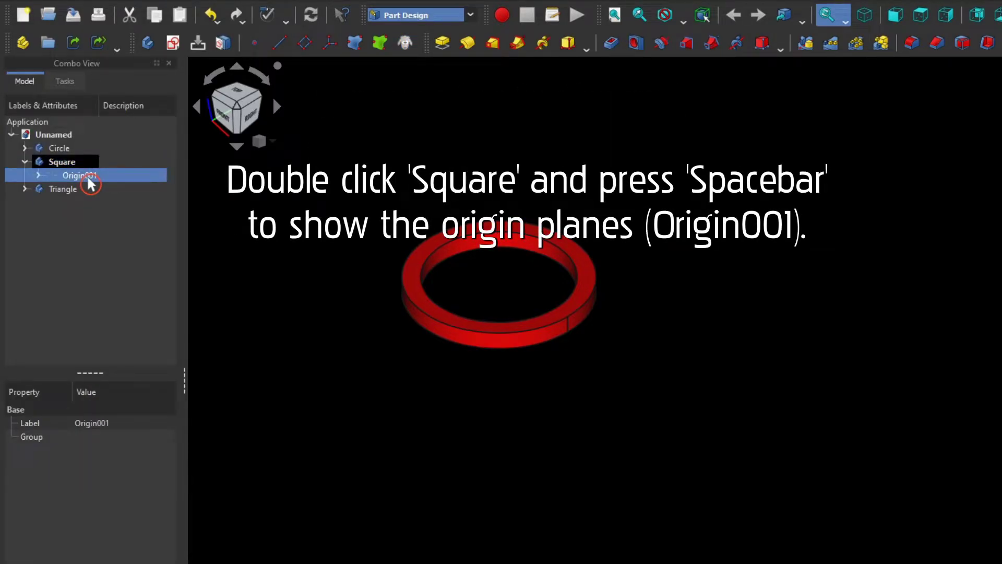
{"action": "key", "text": "space"}
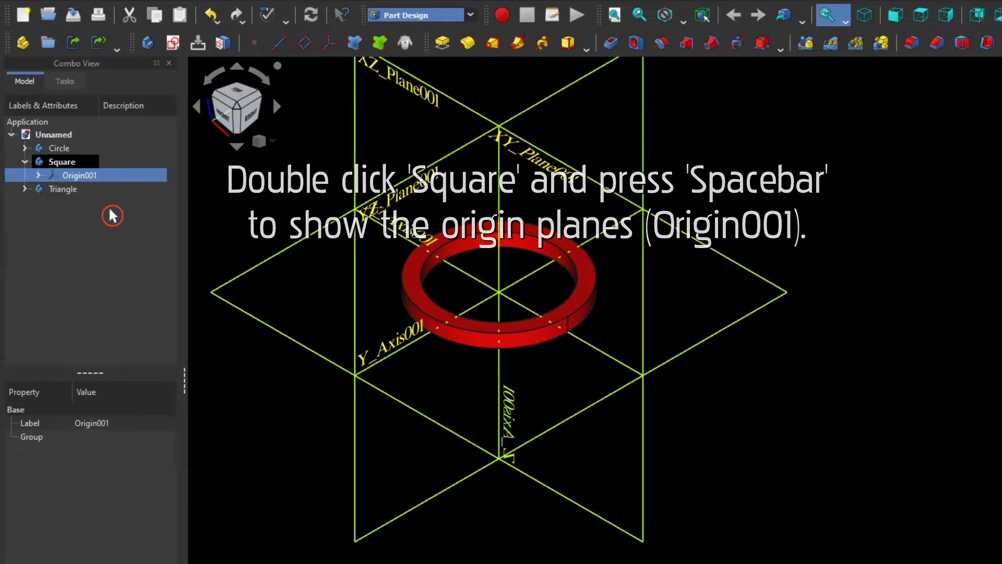
{"action": "left_click", "coordinate": [115, 213]}
Start a sketch on Square's XZ_Plane001, hide its origin and turn on View section
{"action": "left_click", "coordinate": [436, 96]}
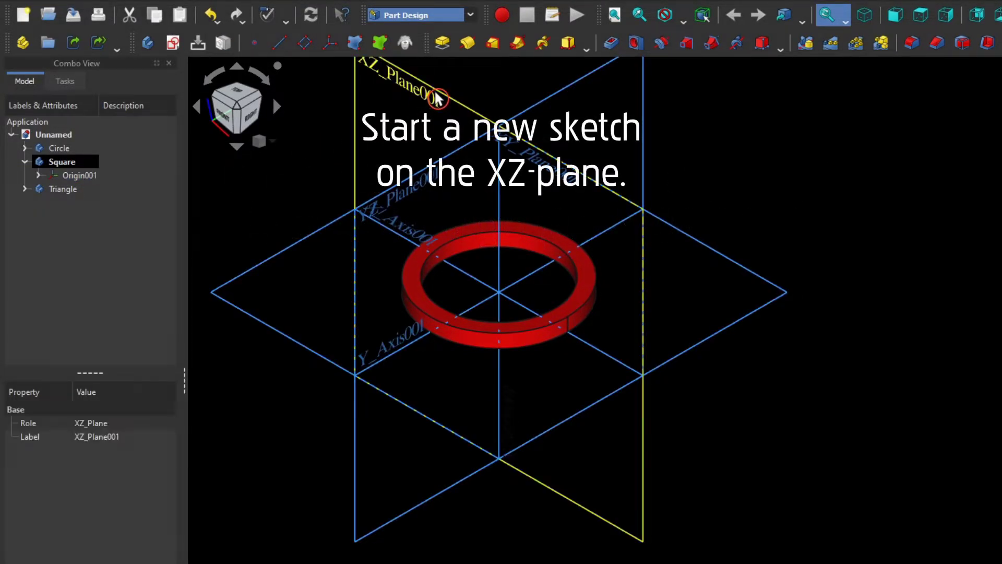
{"action": "left_click", "coordinate": [174, 44]}
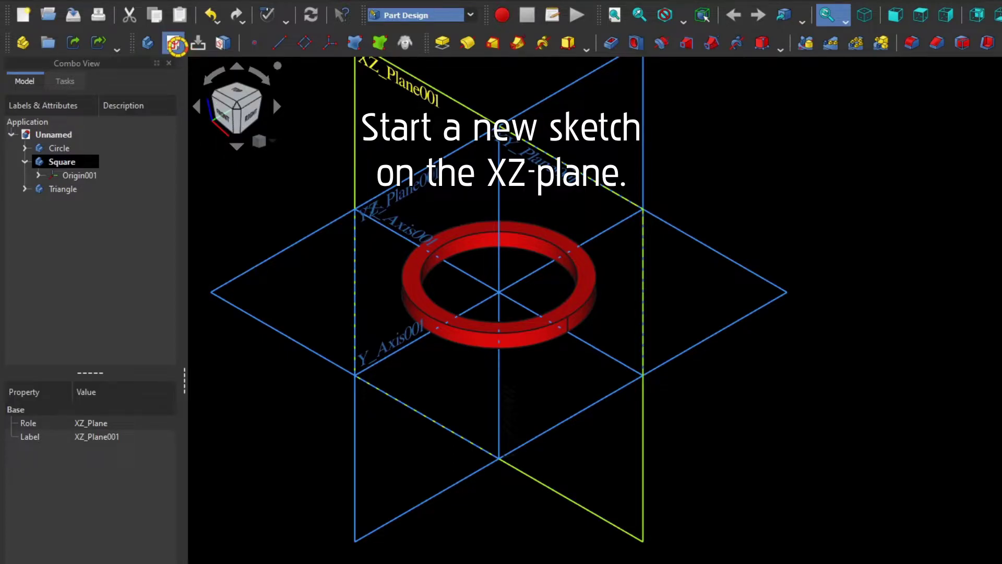
{"action": "left_click", "coordinate": [40, 118]}
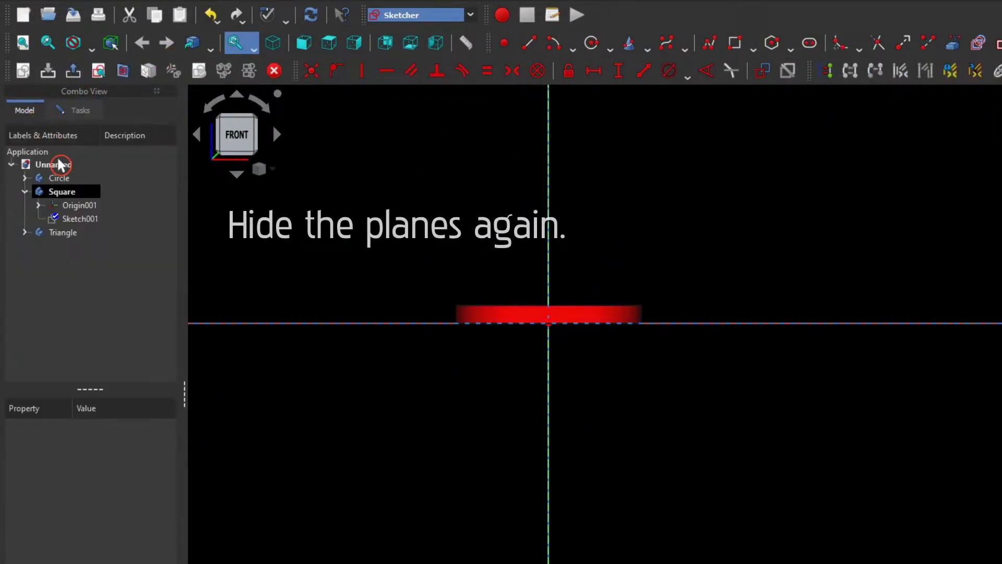
{"action": "left_click", "coordinate": [77, 206]}
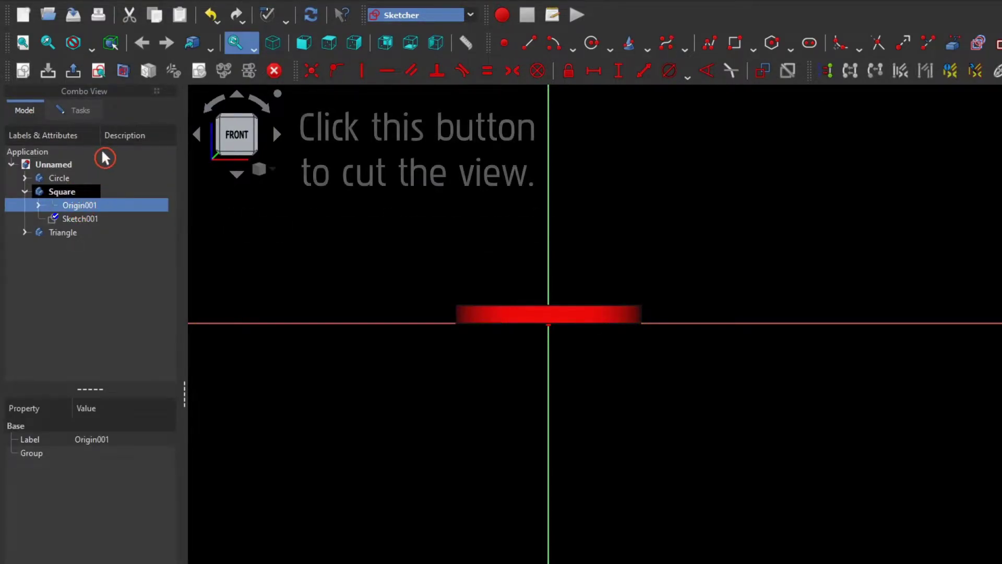
{"action": "left_click", "coordinate": [122, 79]}
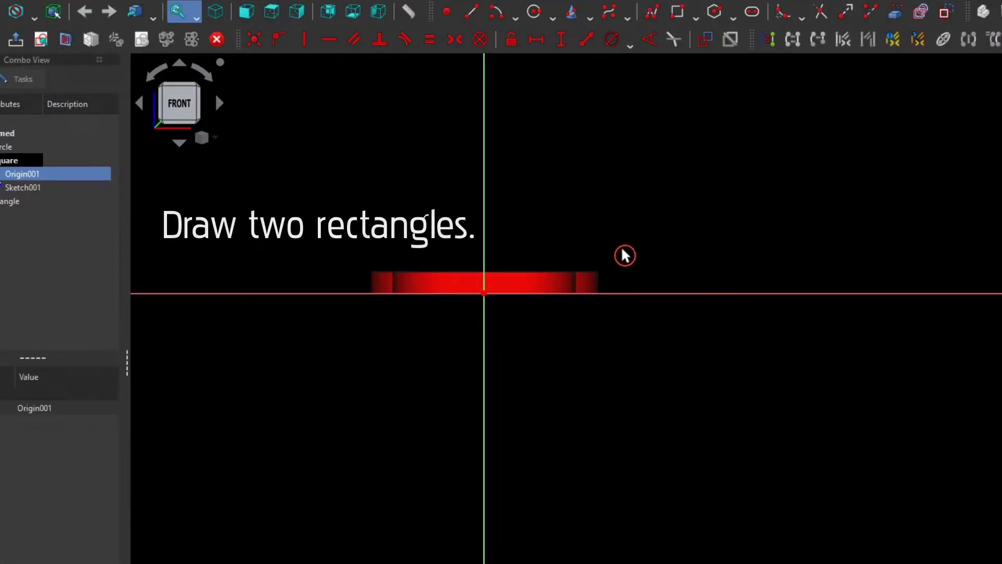
Draw an outer rectangle and a smaller rectangle nested inside it, right of the vertical axis
{"action": "left_click", "coordinate": [677, 20]}
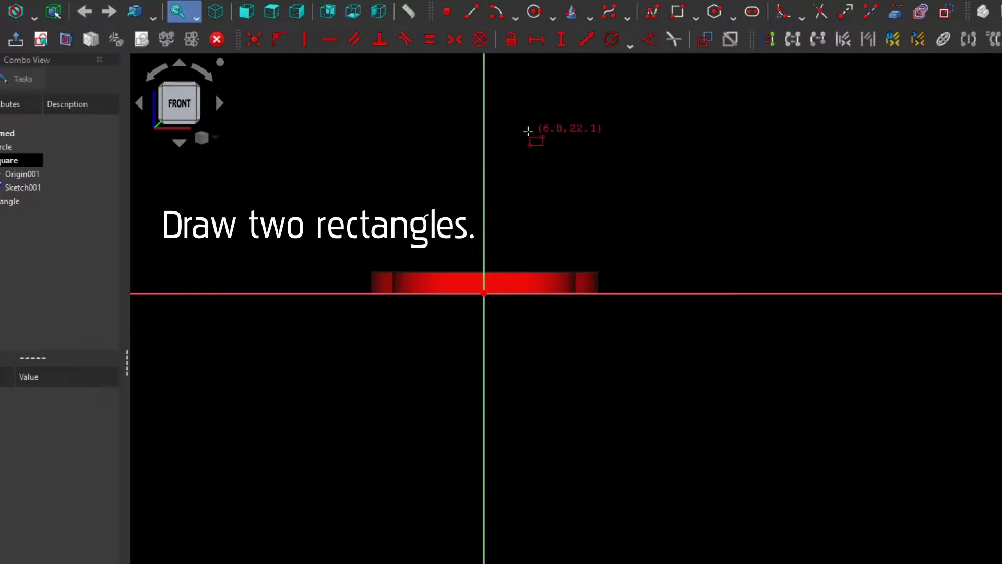
{"action": "left_click", "coordinate": [528, 131]}
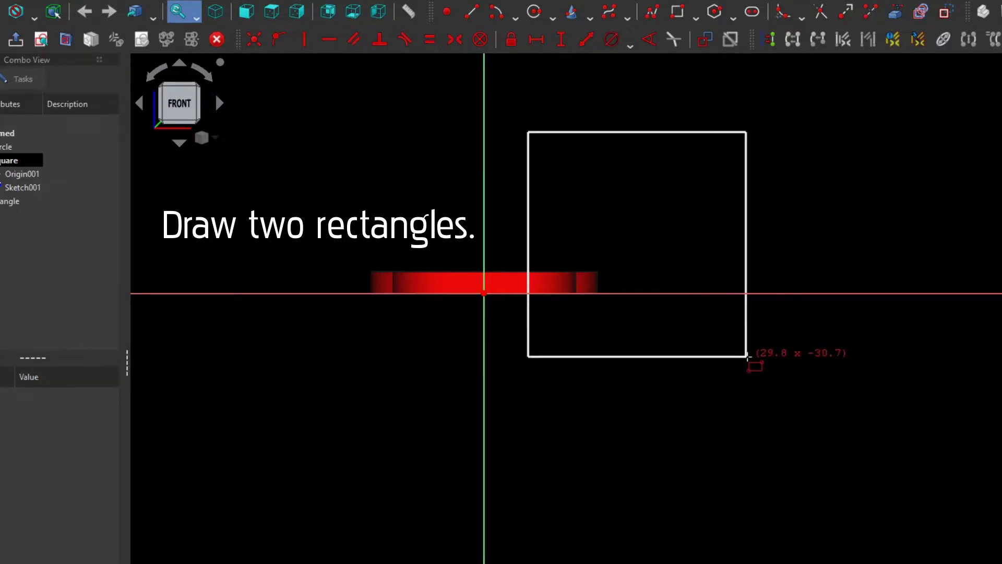
{"action": "left_click", "coordinate": [769, 371]}
{"action": "left_click", "coordinate": [548, 155]}
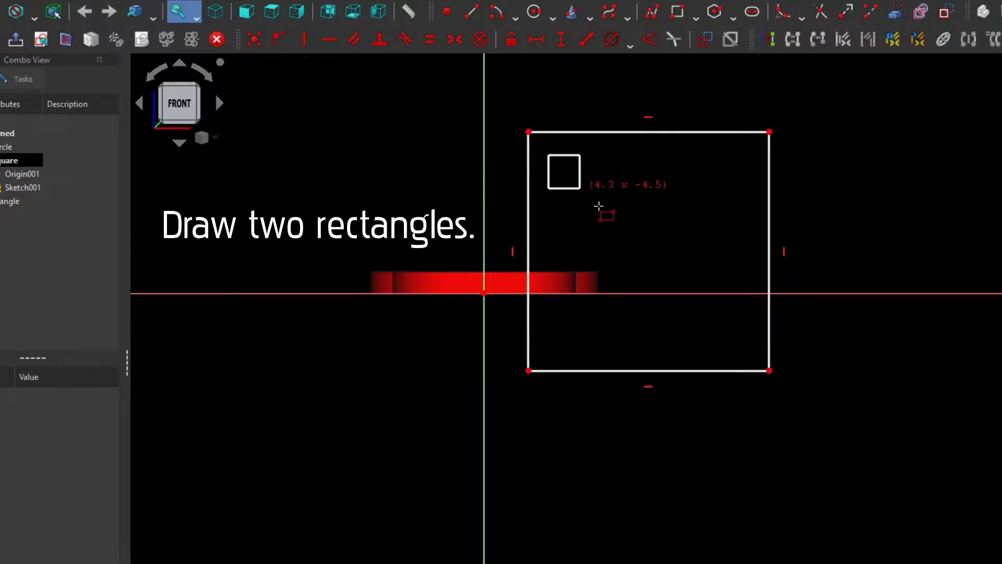
{"action": "left_click", "coordinate": [746, 344]}
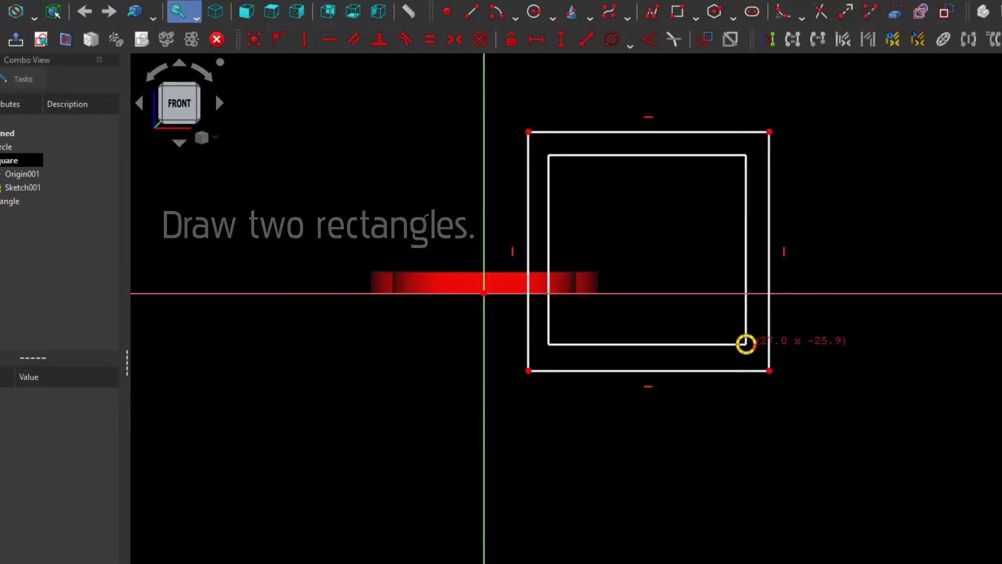
{"action": "right_click", "coordinate": [657, 222]}
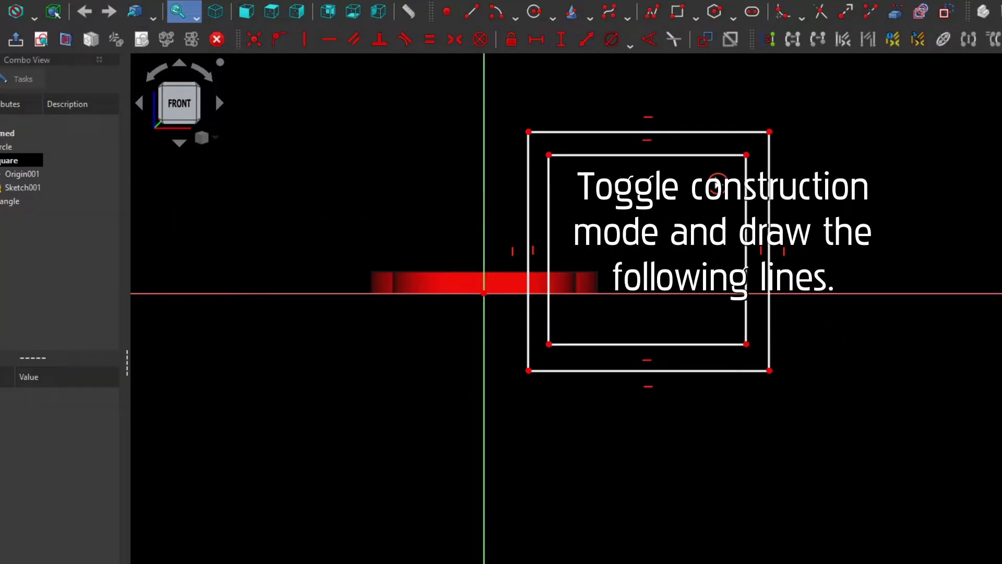
In construction mode, draw short lines from the inner top-left and bottom-right corners to the outer rectangle edges
{"action": "left_click", "coordinate": [943, 16]}
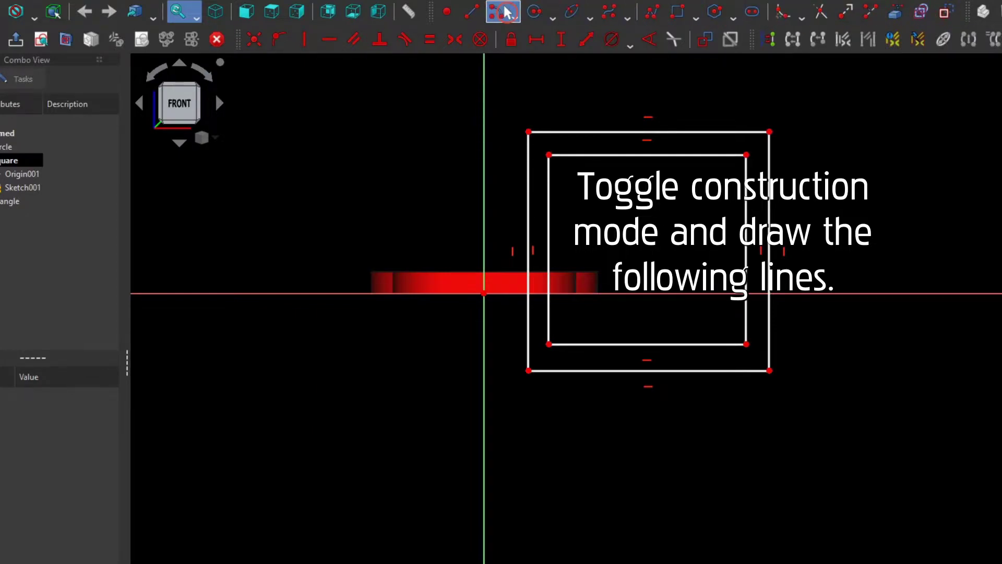
{"action": "left_click", "coordinate": [474, 12]}
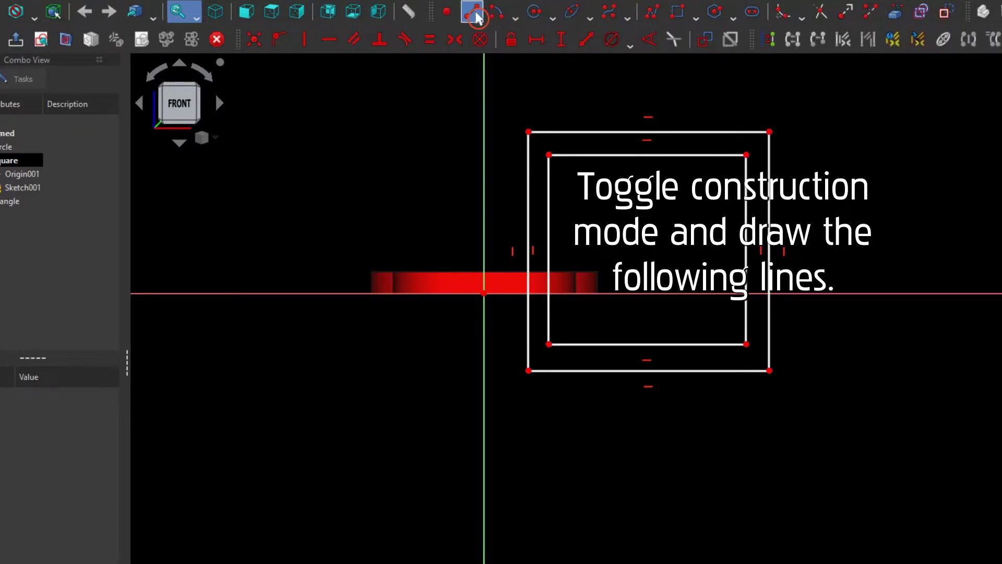
{"action": "scroll", "coordinate": [549, 139], "scroll_direction": "up", "scroll_amount": 1}
{"action": "scroll", "coordinate": [547, 156], "scroll_direction": "up", "scroll_amount": 2}
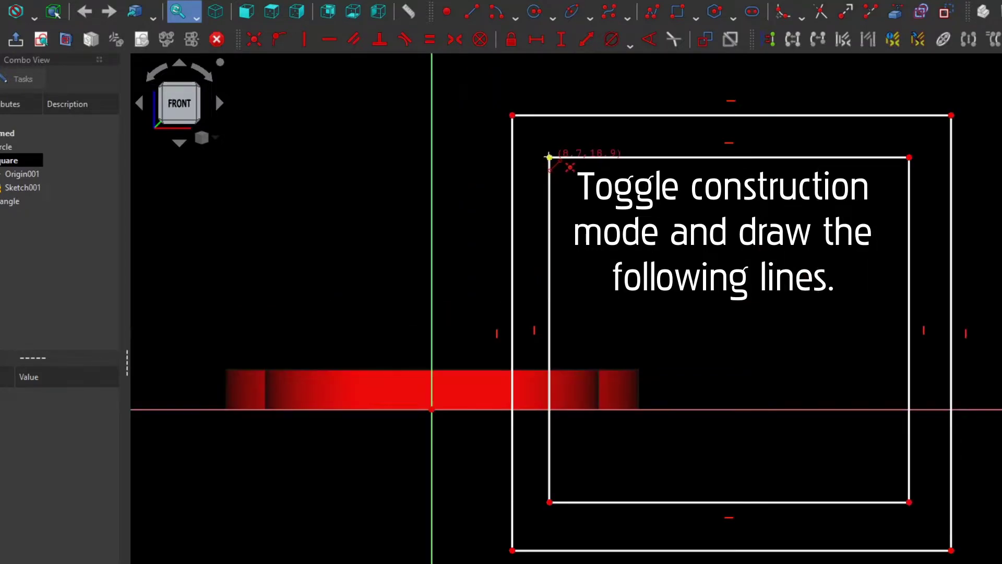
{"action": "left_click", "coordinate": [549, 157]}
{"action": "left_click", "coordinate": [549, 114]}
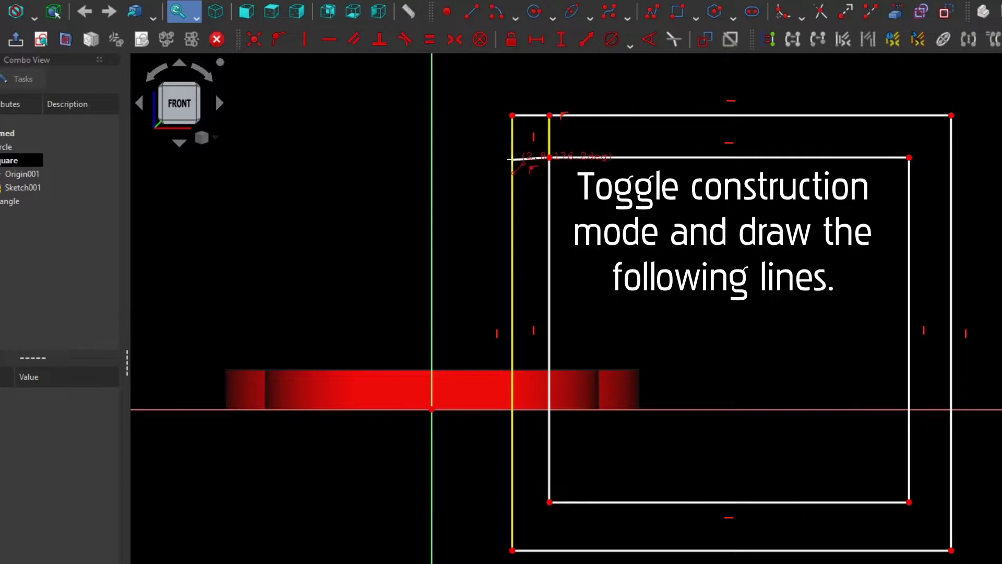
{"action": "left_click", "coordinate": [512, 157]}
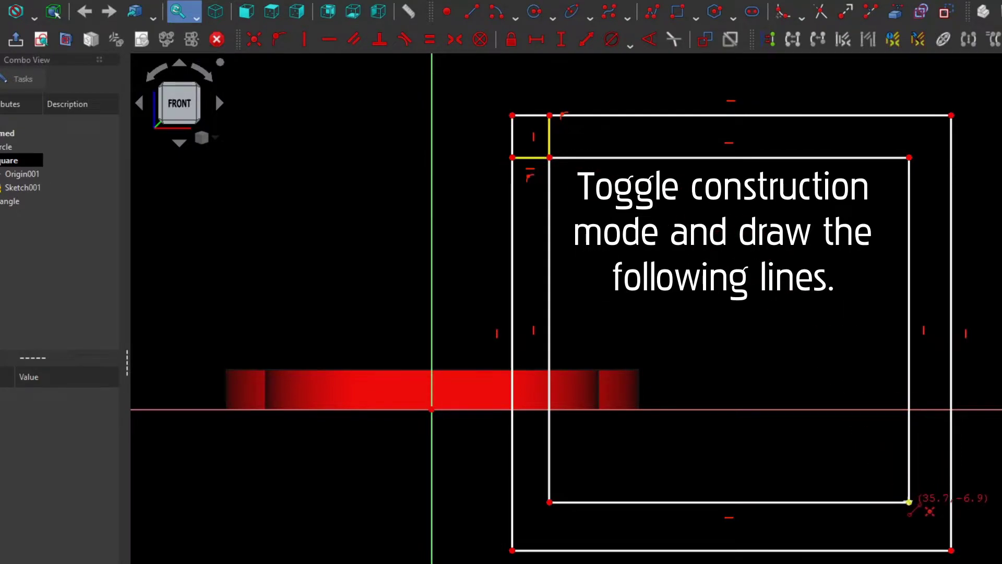
{"action": "left_click", "coordinate": [949, 502]}
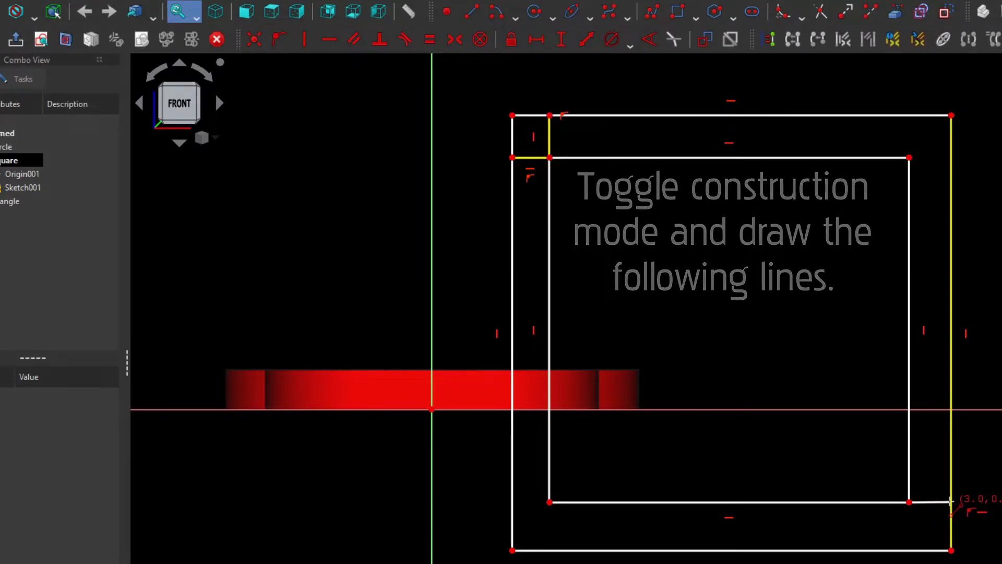
{"action": "right_click", "coordinate": [936, 489]}
Constrain the short corner connecting lines to be equal in length
{"action": "left_click", "coordinate": [929, 502]}
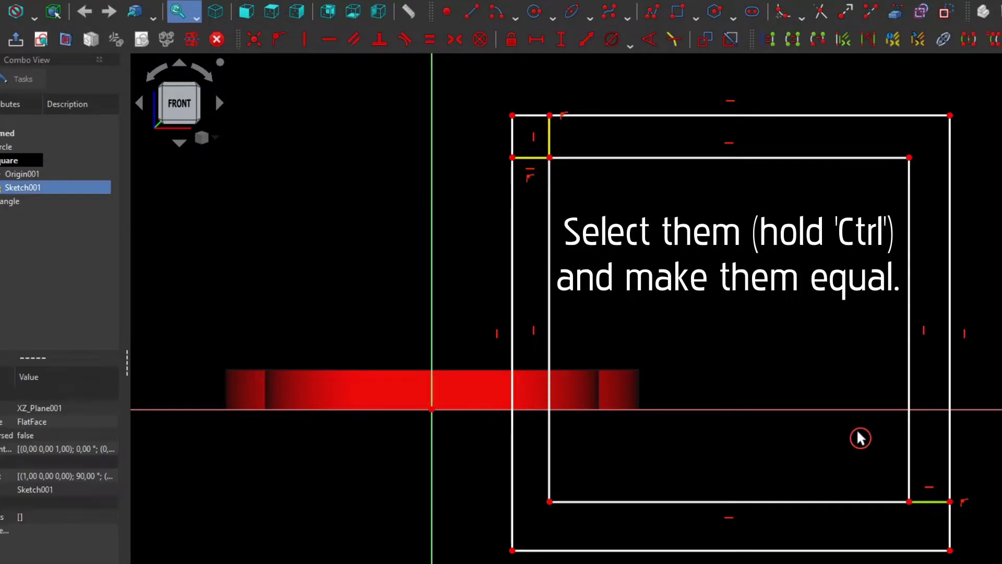
{"action": "left_click", "coordinate": [540, 157], "text": "ctrl"}
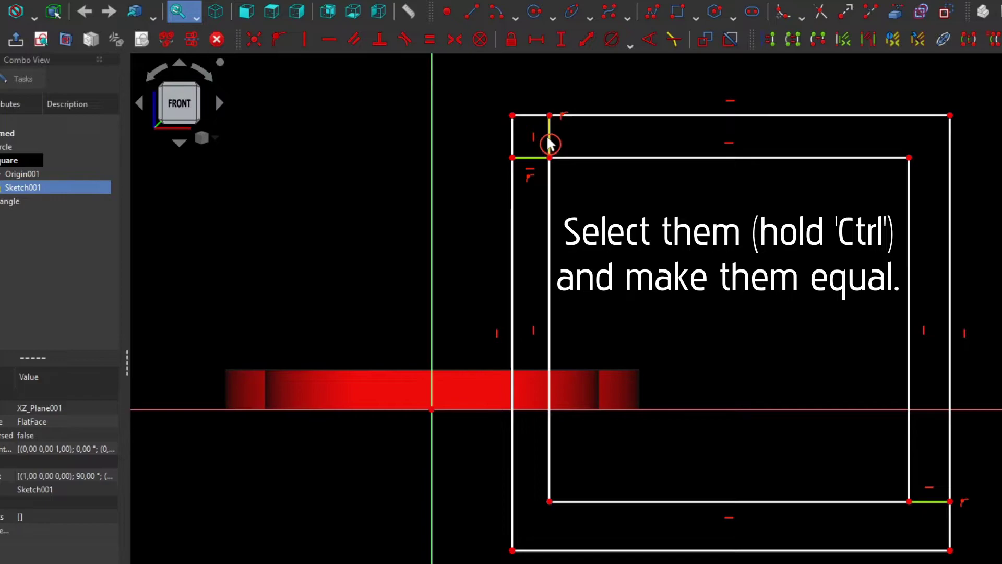
{"action": "left_click", "coordinate": [549, 139], "text": "ctrl"}
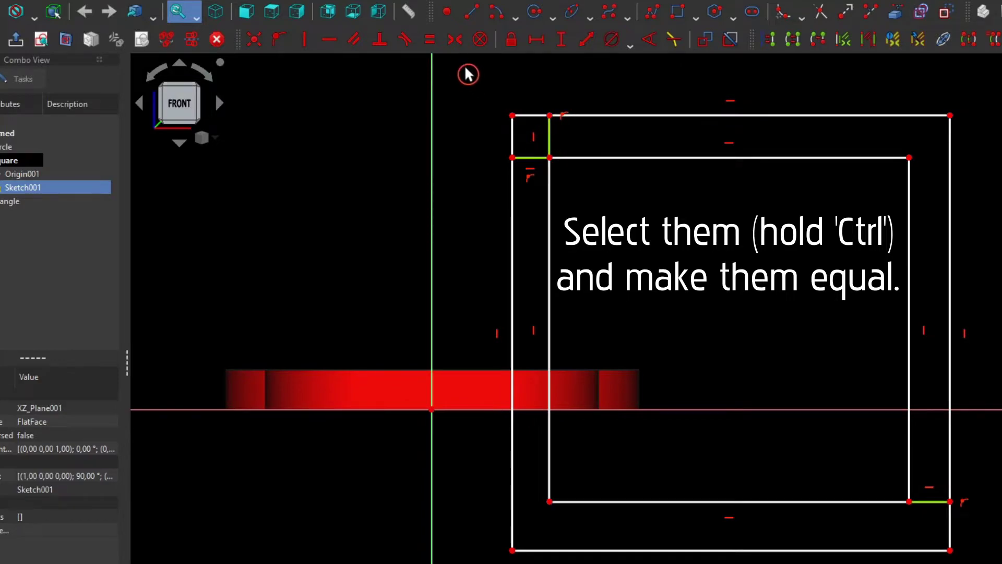
{"action": "left_click", "coordinate": [431, 39]}
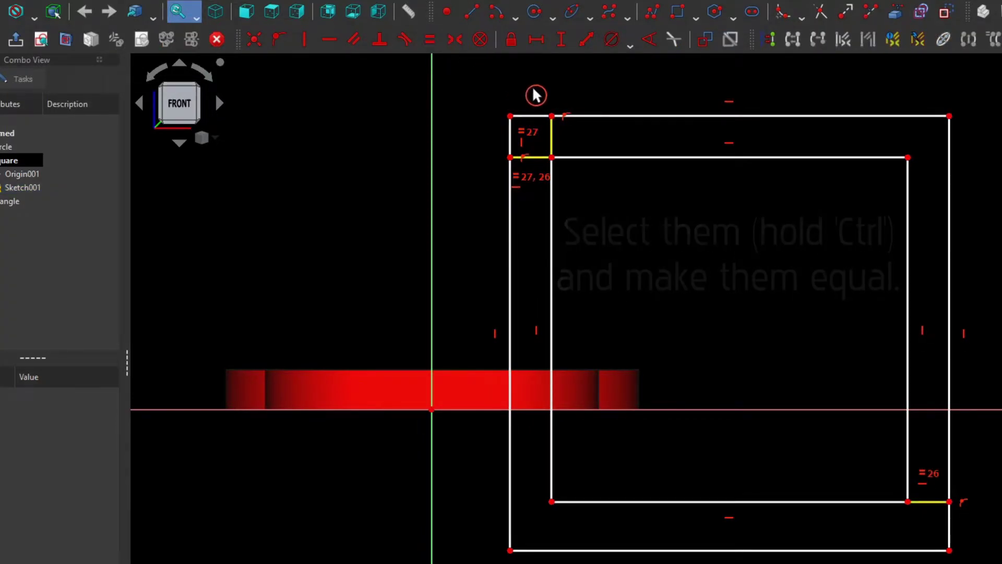
Give the top-left connecting line a 3 mm vertical distance
{"action": "left_click", "coordinate": [553, 135]}
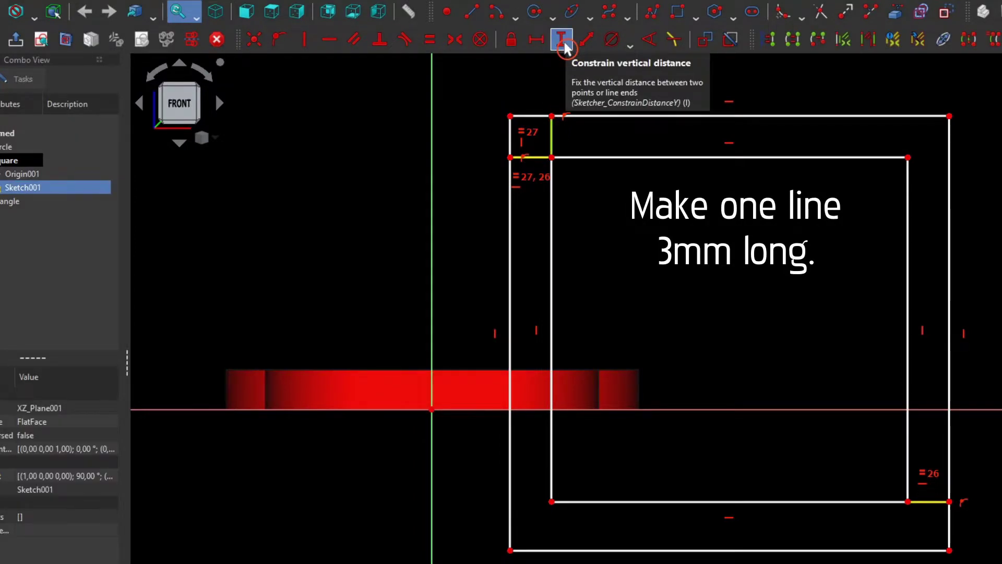
{"action": "left_click", "coordinate": [561, 39]}
{"action": "type", "text": "3"}
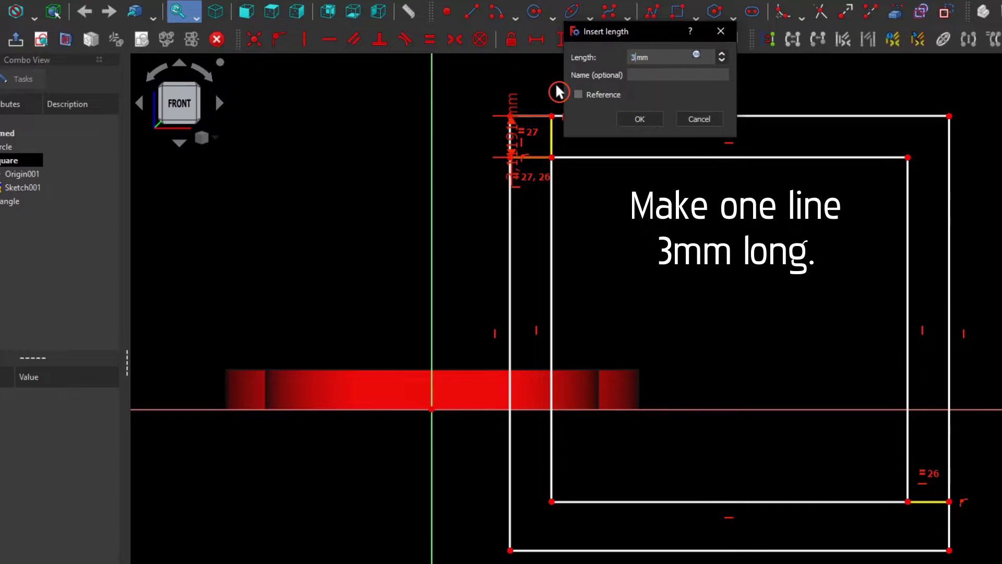
{"action": "key", "text": "Return"}
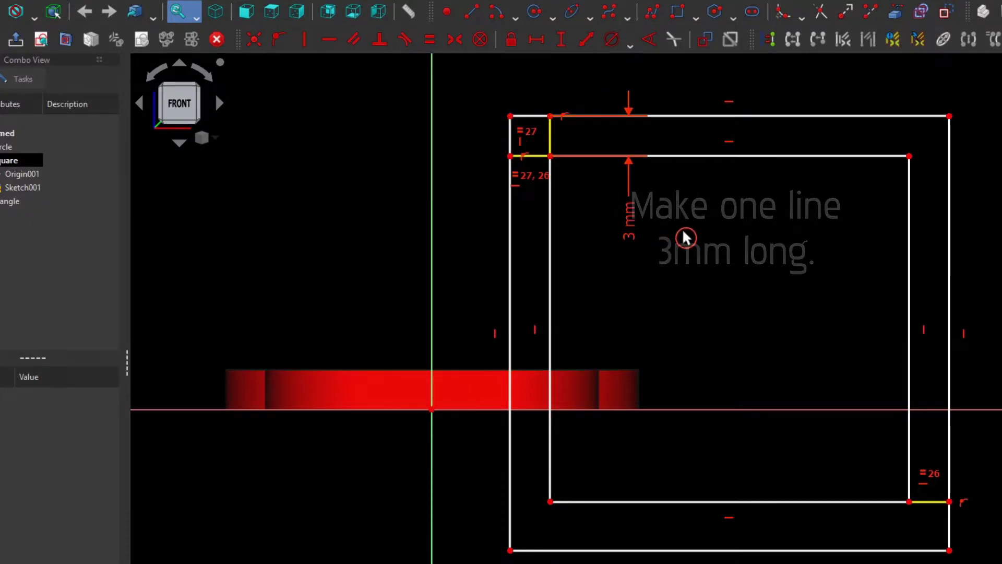
Constrain the outer top and left lines to be equal
{"action": "left_click", "coordinate": [704, 120]}
{"action": "left_click", "coordinate": [511, 225]}
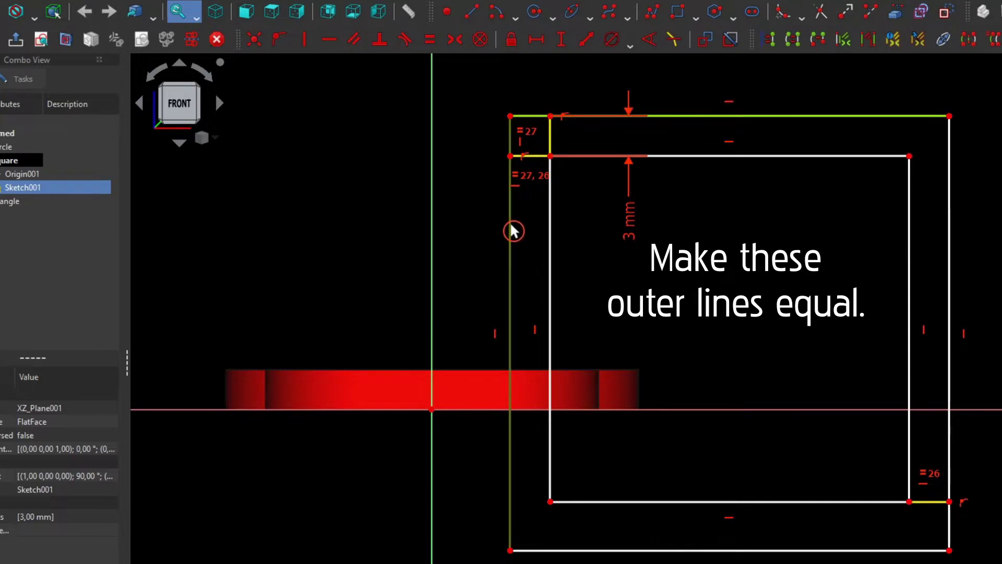
{"action": "left_click", "coordinate": [431, 40]}
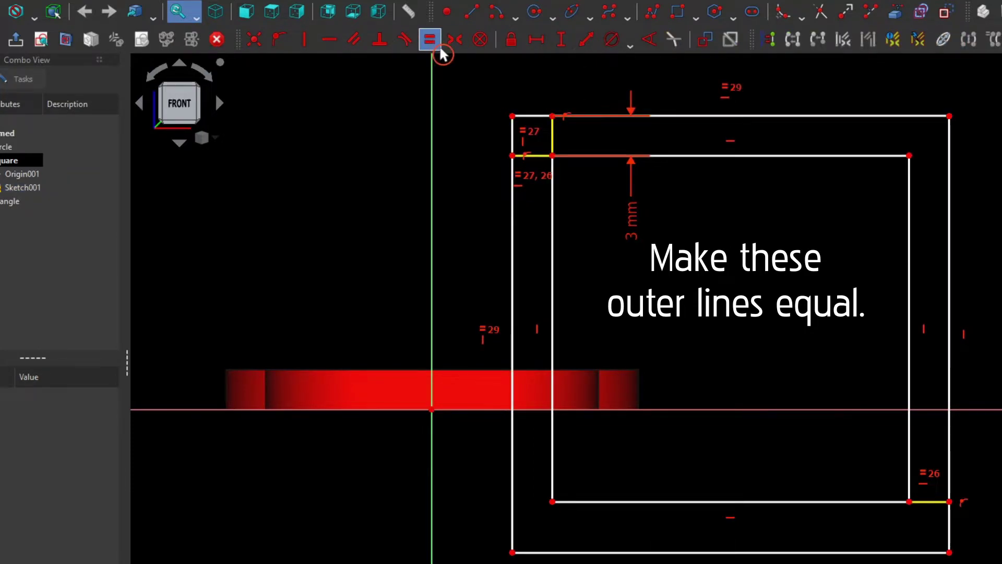
Add a trial 25 mm horizontal distance to the outer top line, then undo it
{"action": "scroll", "coordinate": [487, 86], "scroll_direction": "down", "scroll_amount": 1}
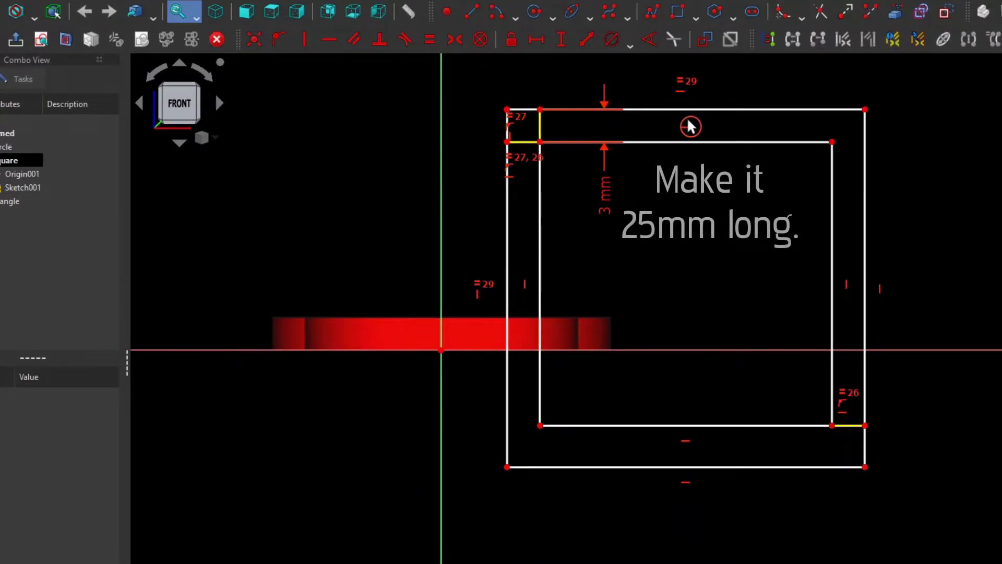
{"action": "left_click", "coordinate": [700, 109]}
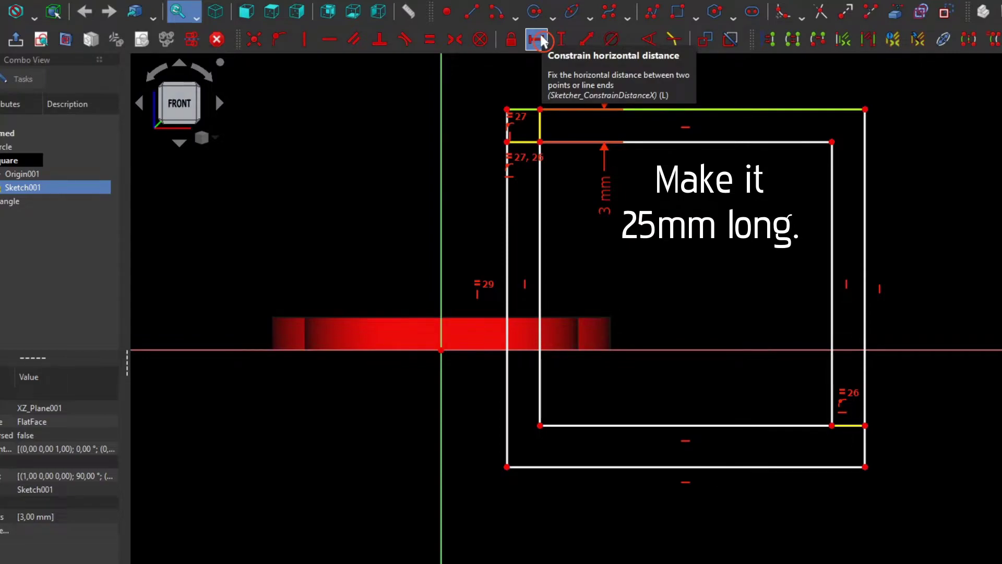
{"action": "left_click", "coordinate": [537, 39]}
{"action": "type", "text": "5"}
{"action": "key", "text": "Return"}
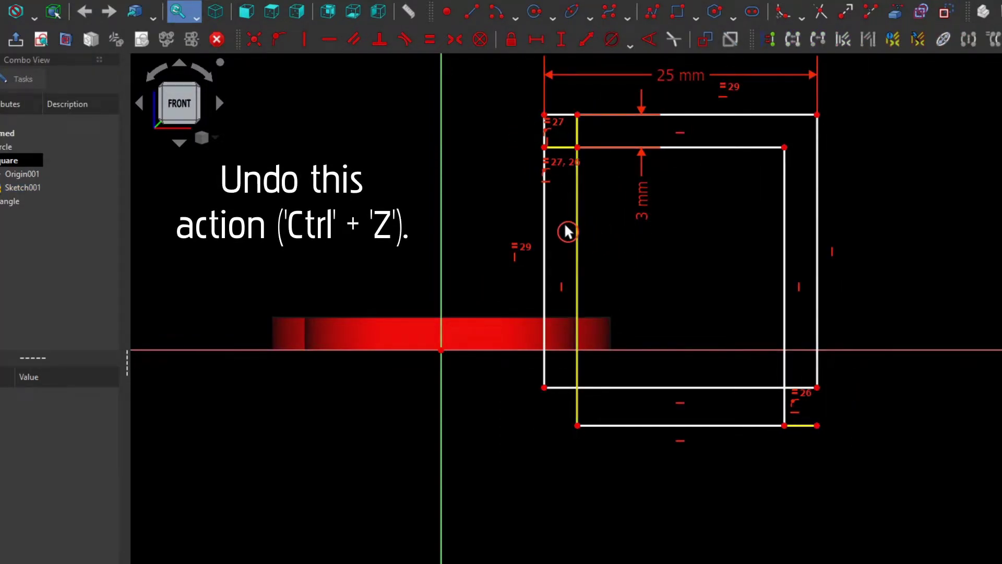
{"action": "key", "text": "ctrl+z"}
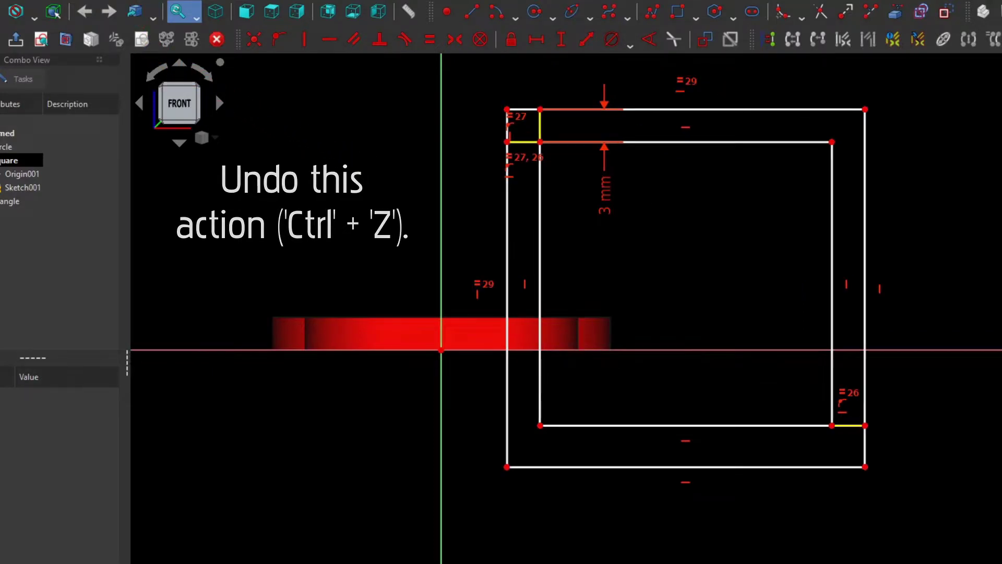
Constrain the inner left and bottom lines to be equal
{"action": "mouse_move", "coordinate": [540, 146]}
{"action": "left_mouse_down"}
{"action": "mouse_move", "coordinate": [568, 160]}
{"action": "mouse_move", "coordinate": [582, 153]}
{"action": "mouse_move", "coordinate": [583, 180]}
{"action": "left_mouse_up"}
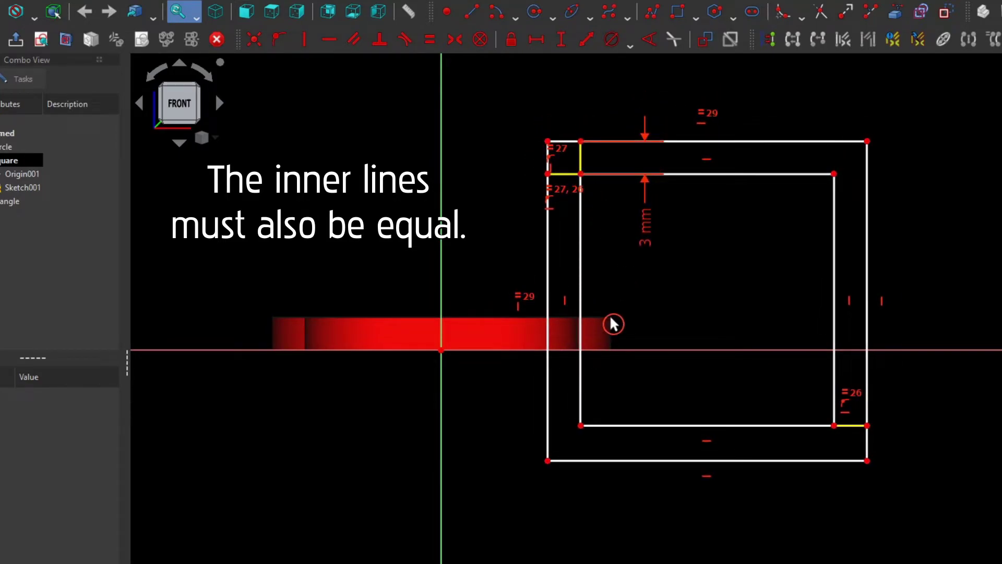
{"action": "left_click", "coordinate": [581, 405]}
{"action": "left_click", "coordinate": [596, 426]}
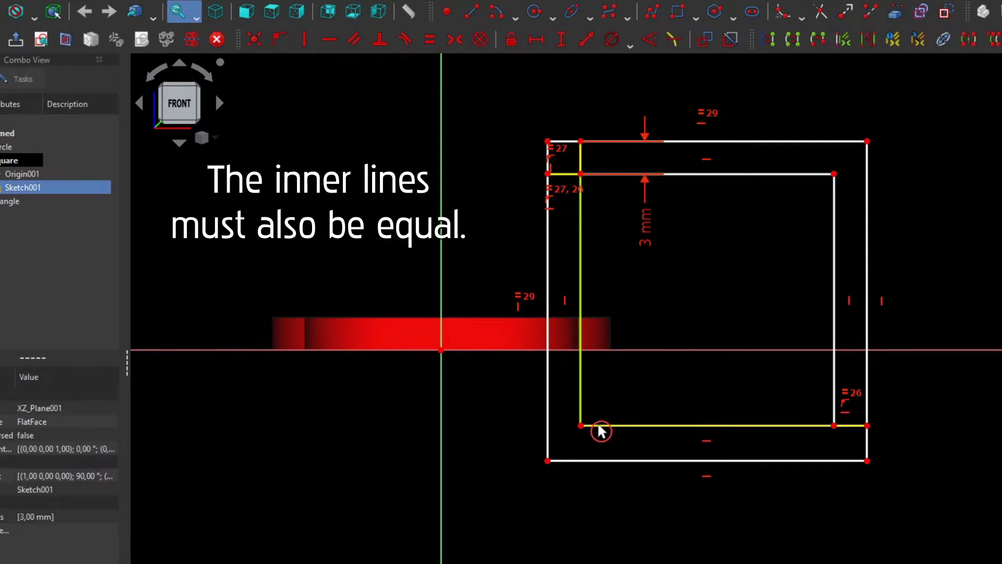
{"action": "left_click", "coordinate": [430, 40]}
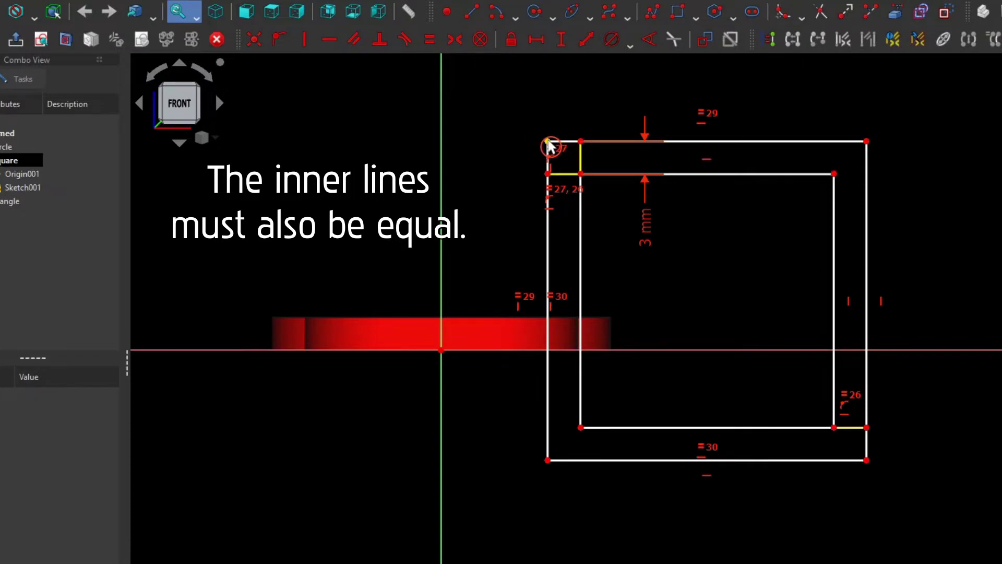
Set the outer top line's length to 25 mm
{"action": "mouse_move", "coordinate": [546, 145]}
{"action": "left_mouse_down"}
{"action": "mouse_move", "coordinate": [568, 175]}
{"action": "mouse_move", "coordinate": [564, 186]}
{"action": "mouse_move", "coordinate": [524, 132]}
{"action": "left_mouse_up"}
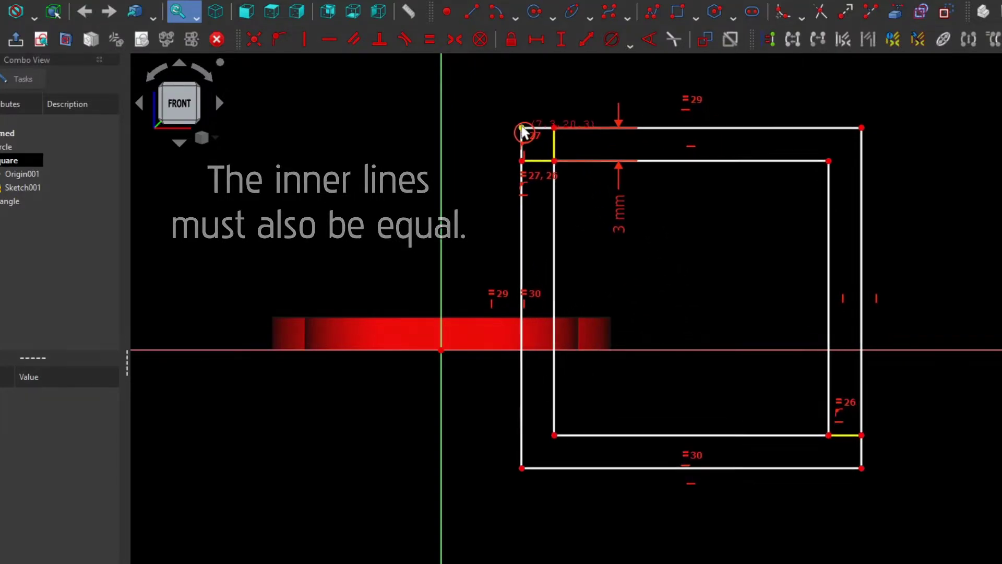
{"action": "left_click", "coordinate": [659, 128]}
{"action": "type", "text": "l"}
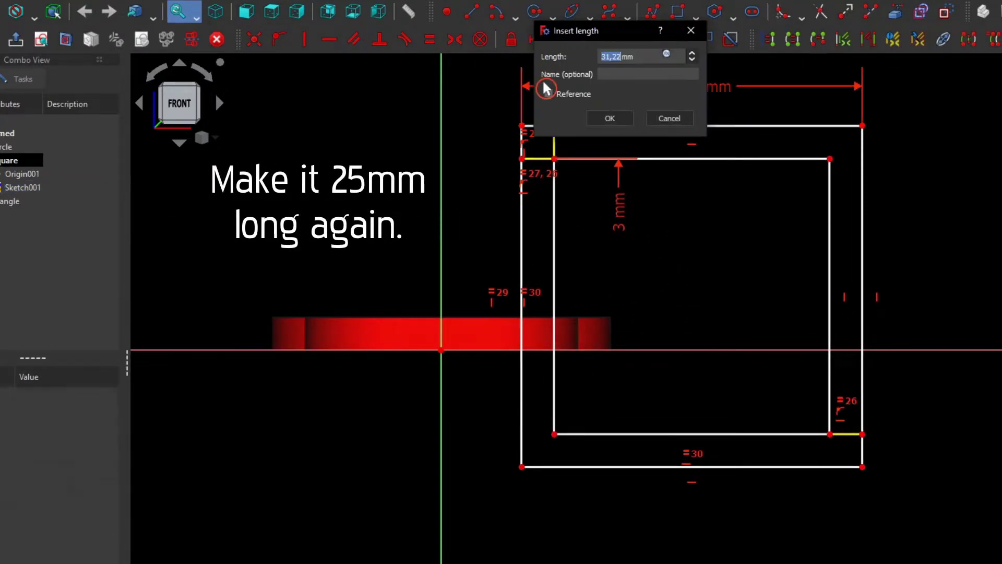
{"action": "type", "text": "25"}
{"action": "key", "text": "Return"}
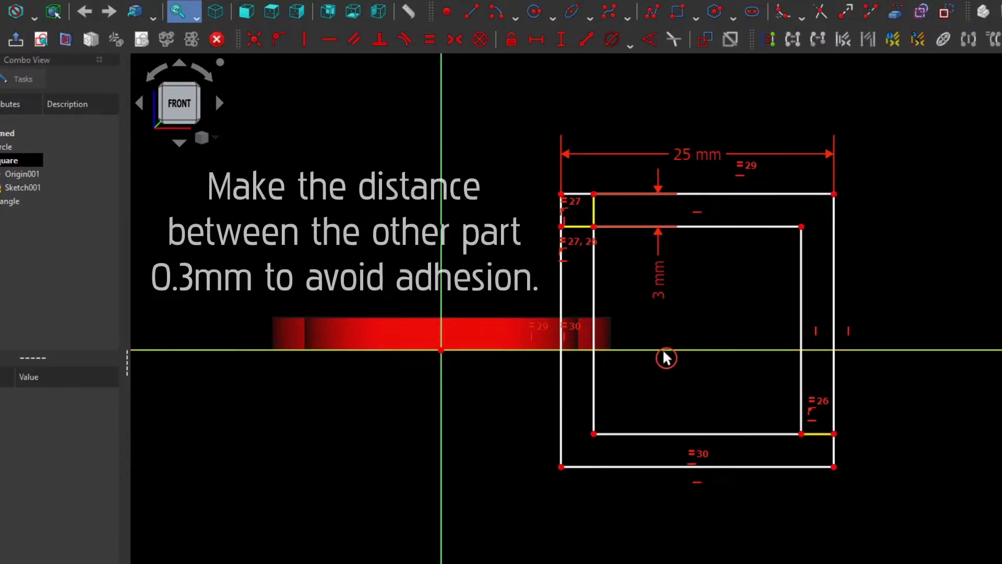
Fix the inner bottom-left corner 0.3 mm vertically from the horizontal axis
{"action": "left_click", "coordinate": [594, 434]}
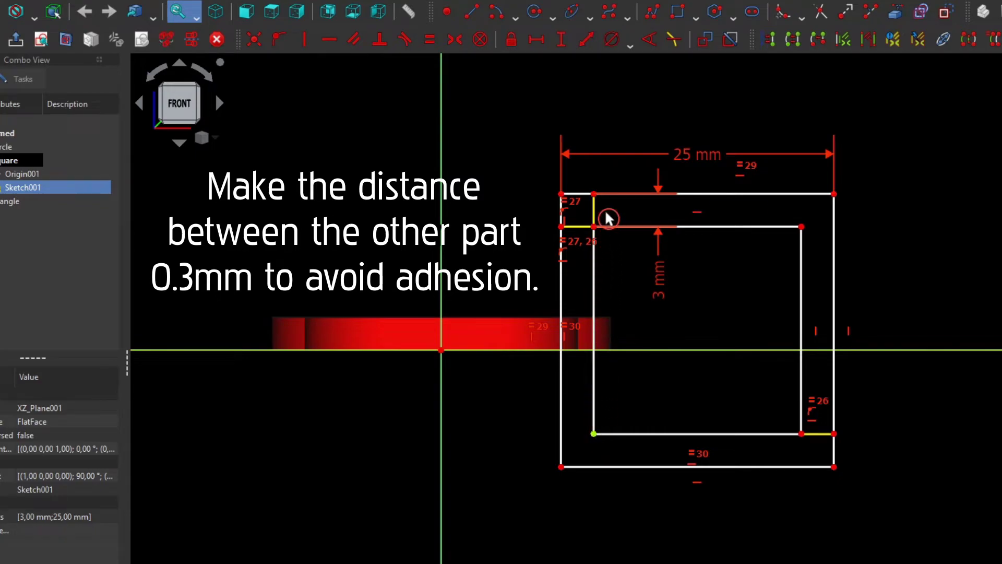
{"action": "left_click", "coordinate": [562, 39]}
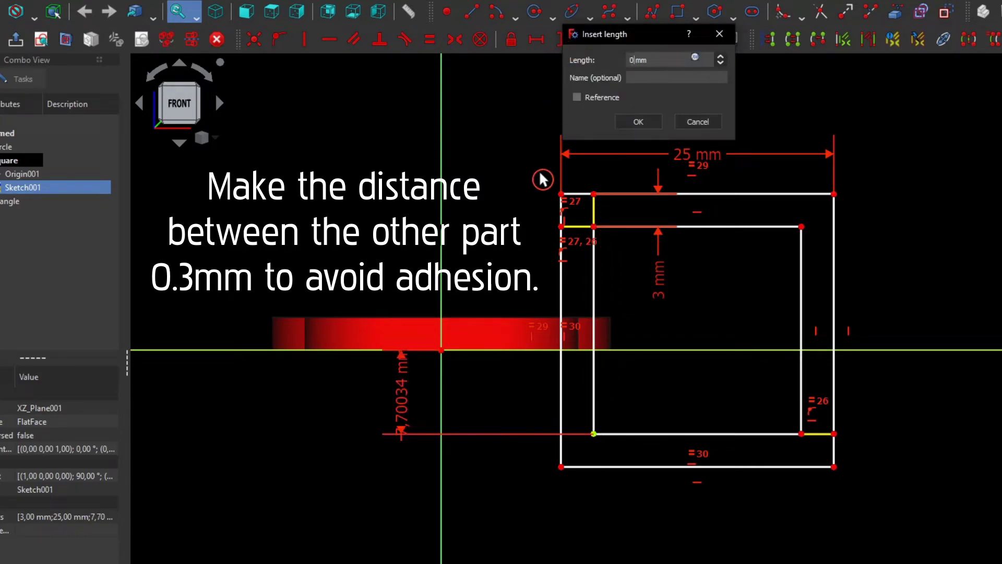
{"action": "key", "text": "Return"}
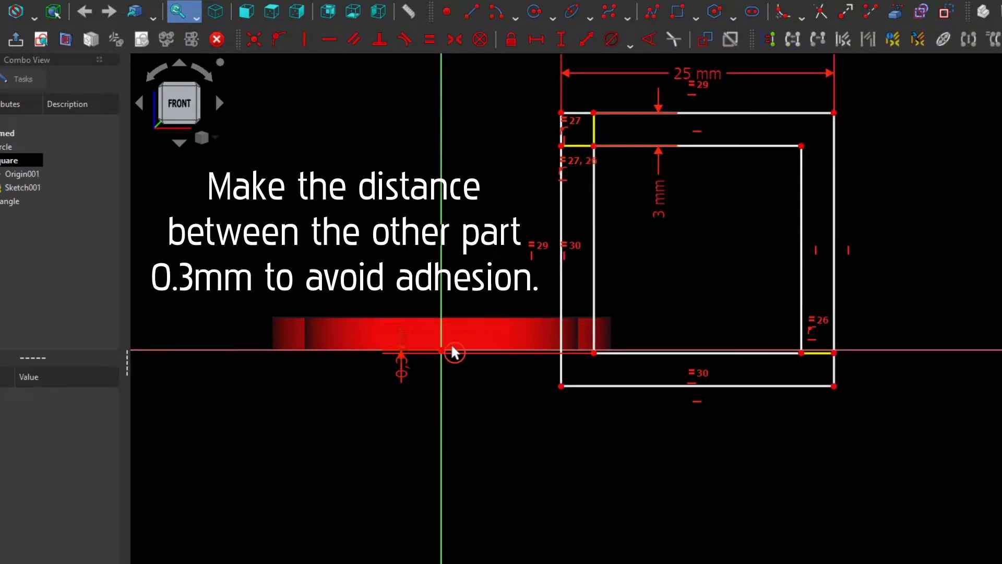
{"action": "left_click_drag", "start_coordinate": [405, 365], "coordinate": [540, 440]}
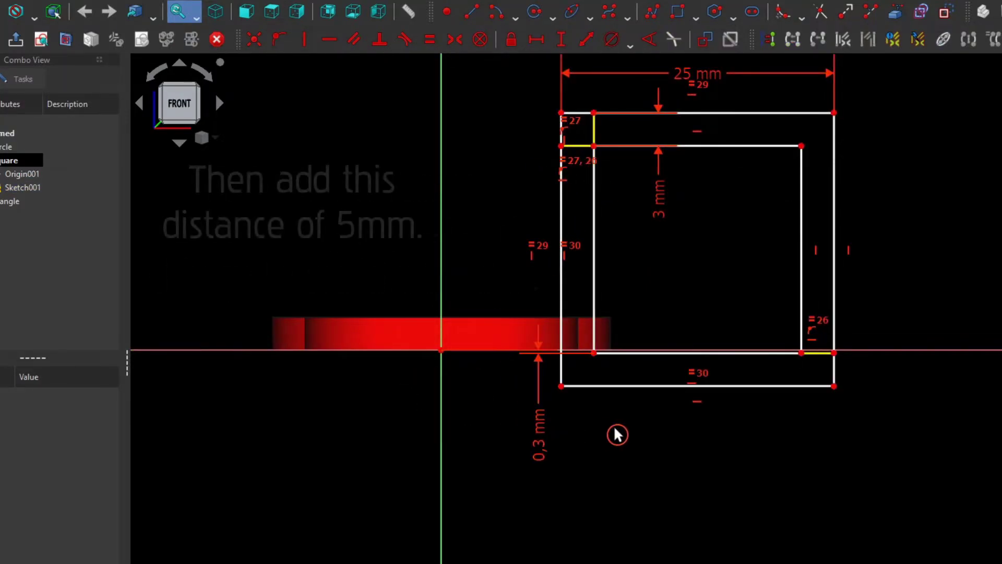
Fix the outer bottom-left corner 5 mm horizontally from the origin
{"action": "left_click", "coordinate": [562, 388]}
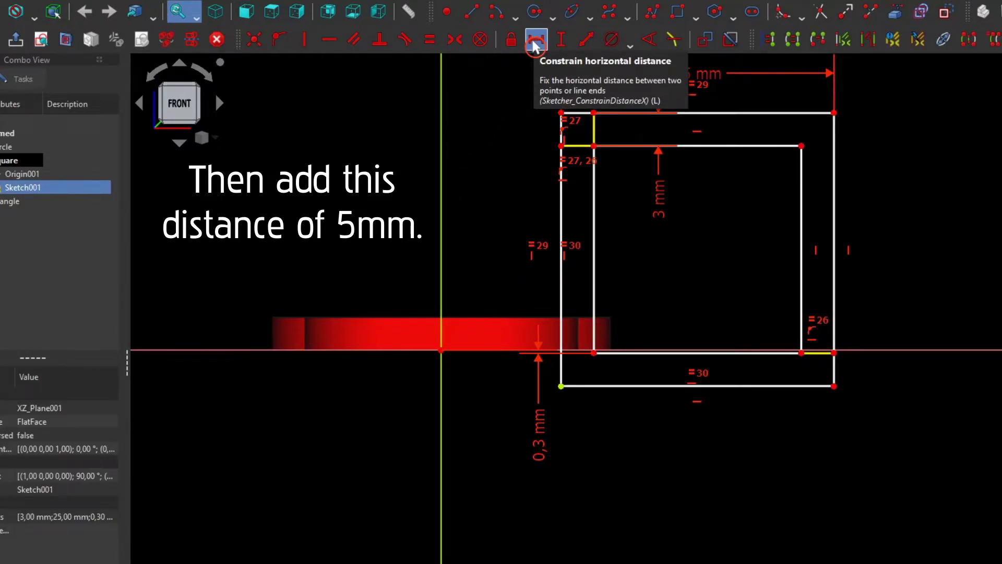
{"action": "left_click", "coordinate": [534, 41]}
{"action": "type", "text": "5"}
{"action": "key", "text": "Return"}
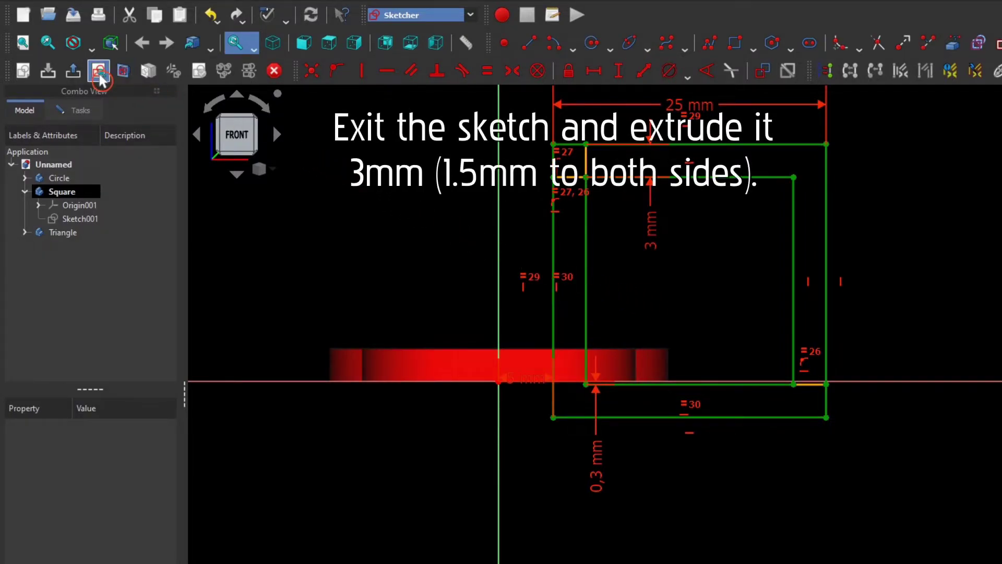
Close the sketch and pad it 3 mm symmetric to plane, creating Pad001
{"action": "left_click", "coordinate": [78, 76]}
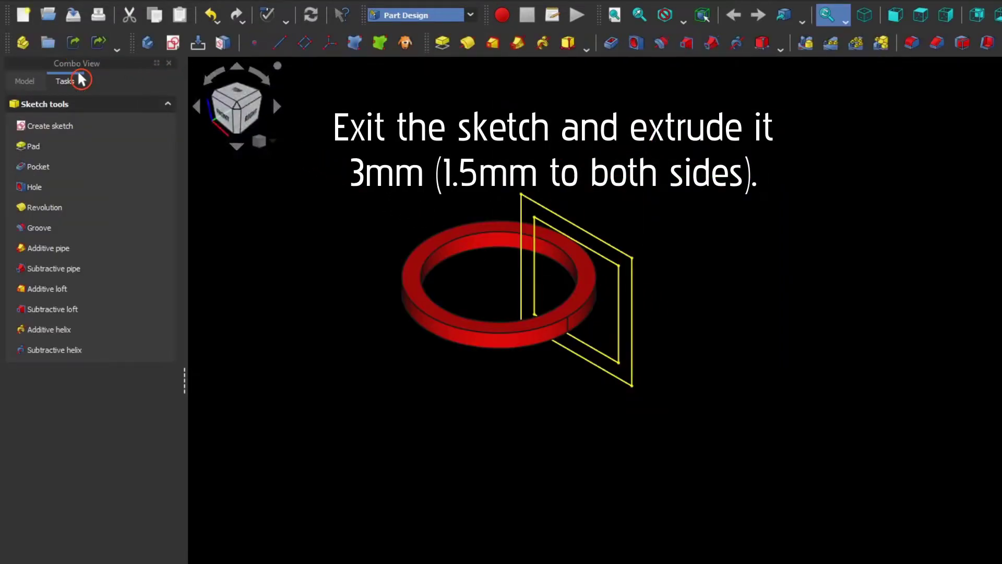
{"action": "left_click", "coordinate": [28, 145]}
{"action": "left_click", "coordinate": [62, 184]}
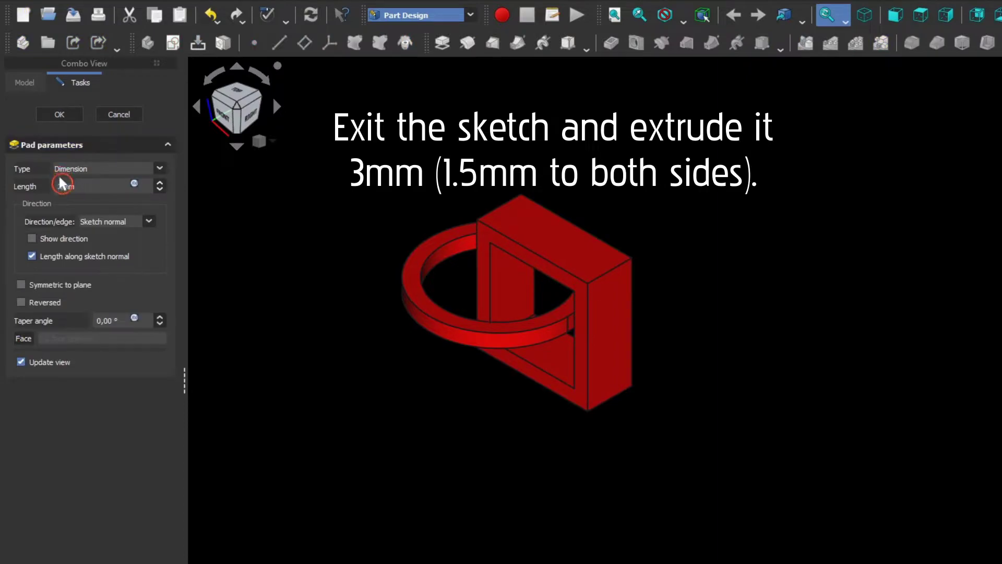
{"action": "left_click", "coordinate": [22, 285]}
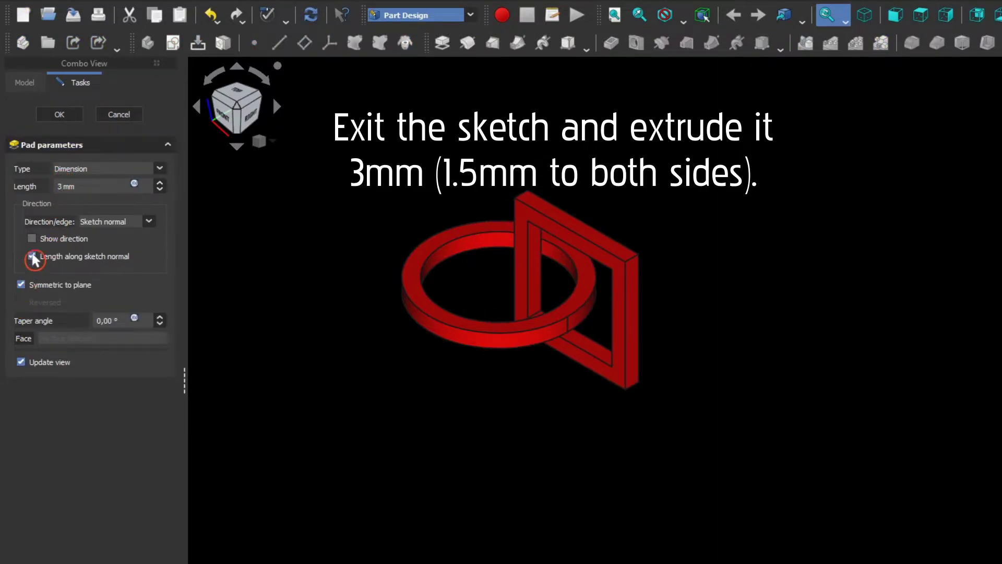
{"action": "left_click", "coordinate": [59, 114]}
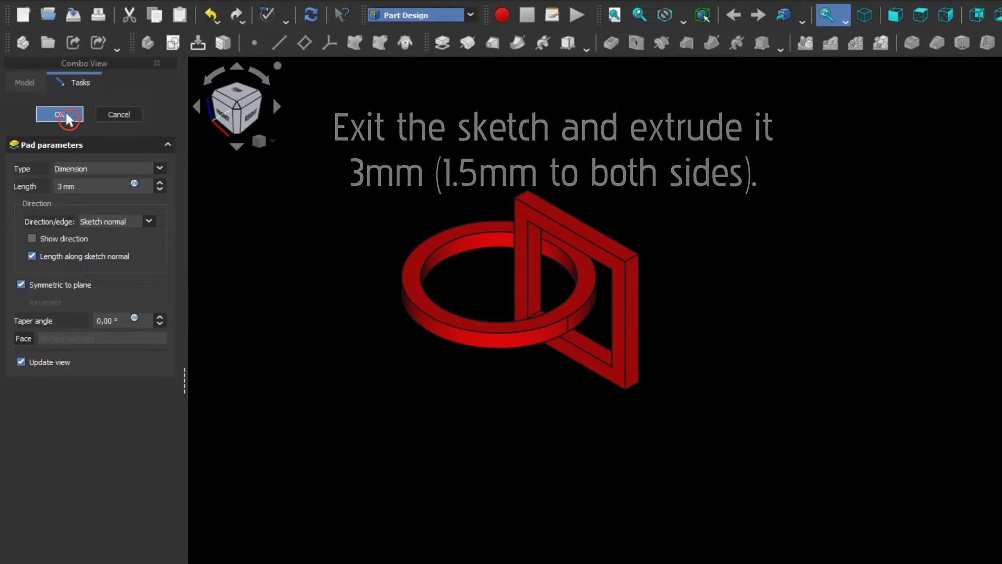
{"action": "left_click", "coordinate": [28, 82]}
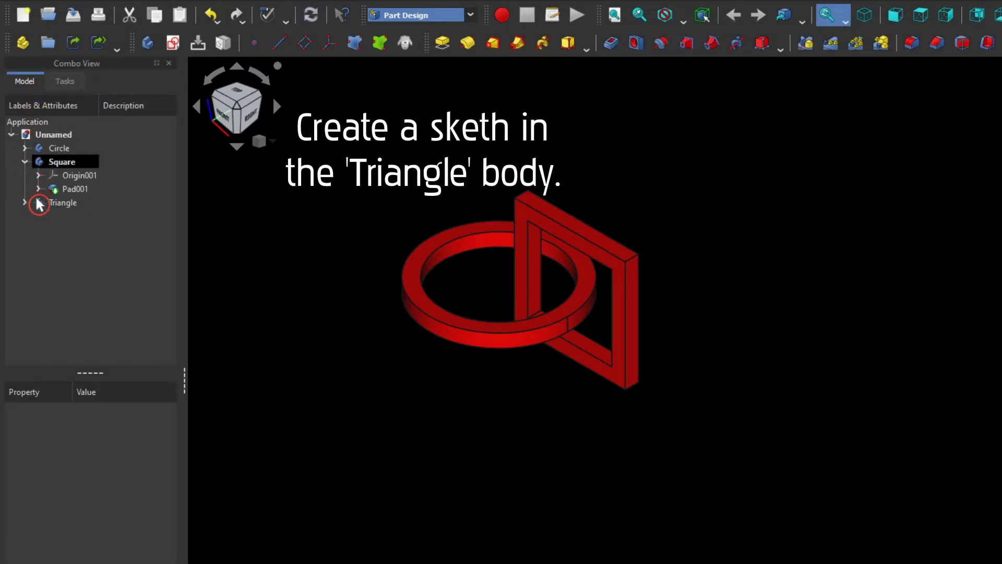
Activate the Triangle body and create Sketch002 on its XZ plane
{"action": "double_click", "coordinate": [79, 204]}
{"action": "left_click", "coordinate": [79, 190]}
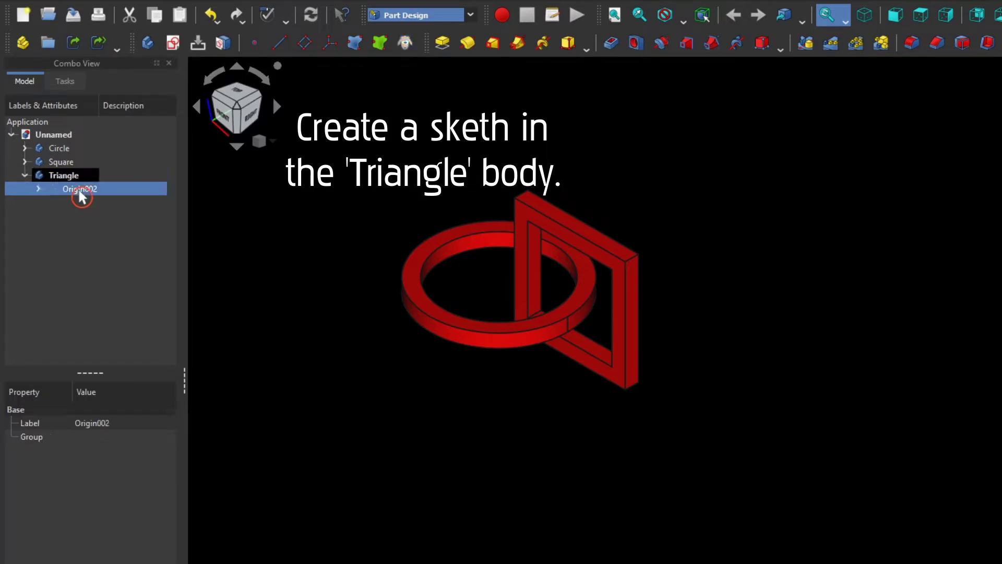
{"action": "left_click", "coordinate": [418, 81]}
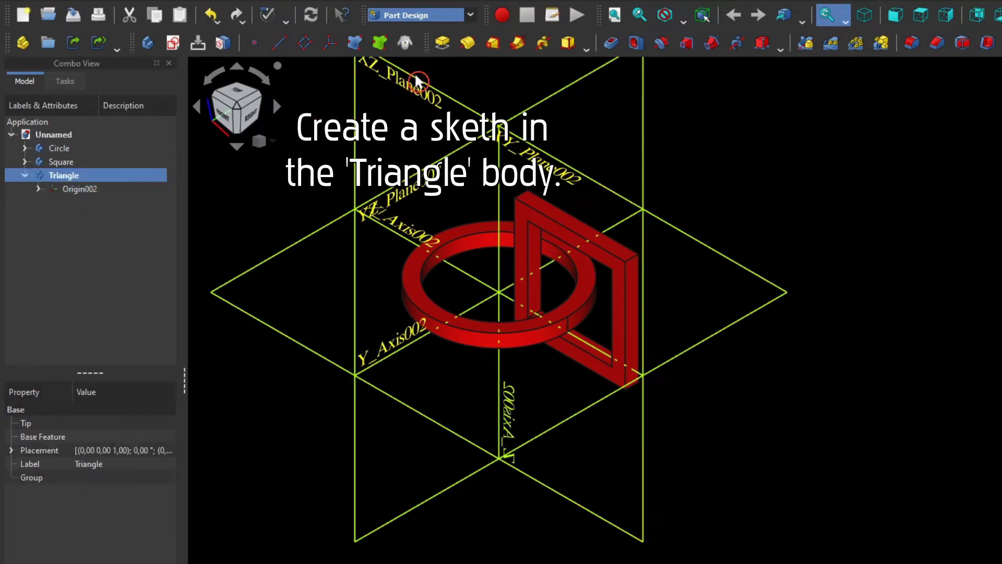
{"action": "left_click", "coordinate": [176, 47]}
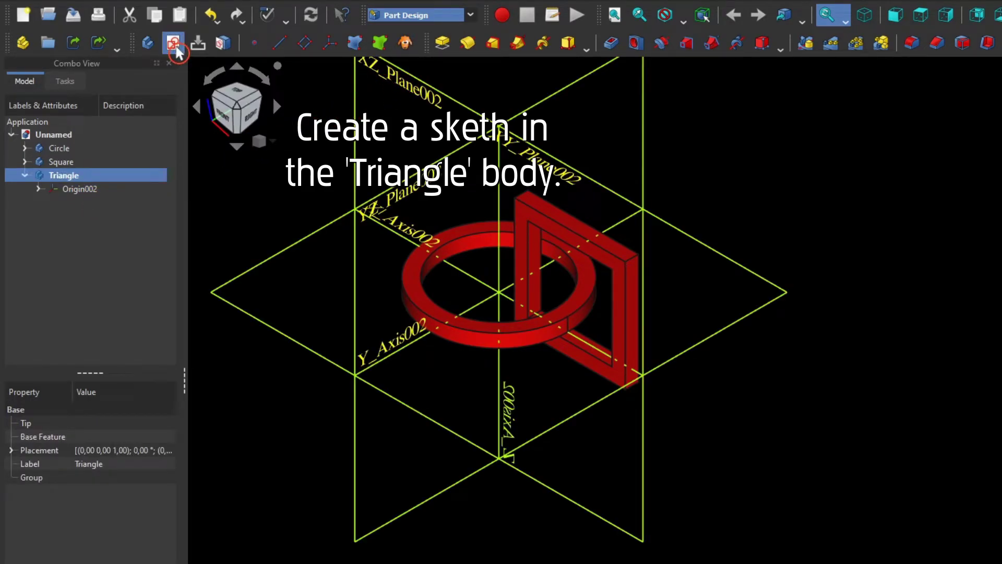
{"action": "left_click", "coordinate": [362, 101]}
{"action": "left_click", "coordinate": [30, 111]}
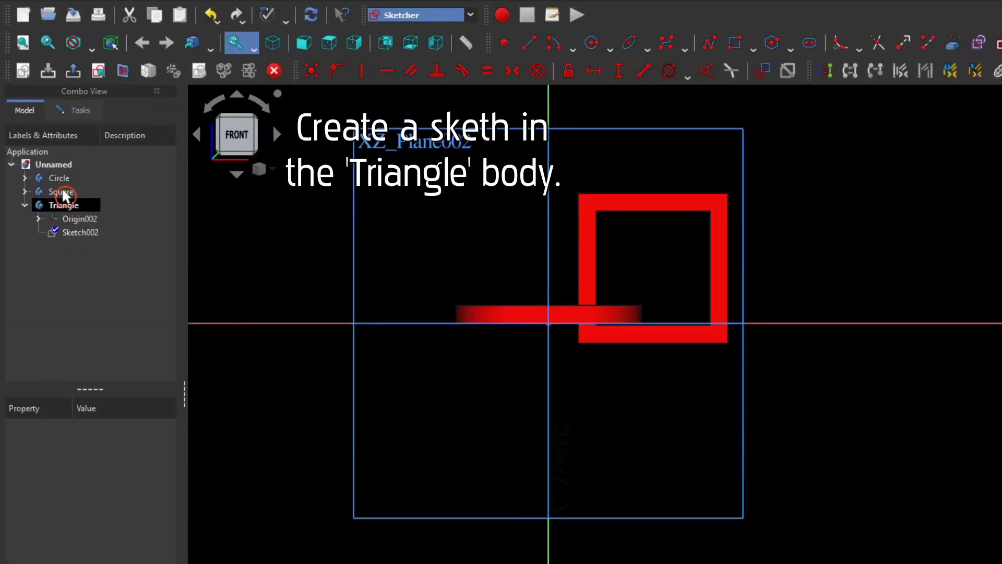
{"action": "left_click", "coordinate": [76, 222]}
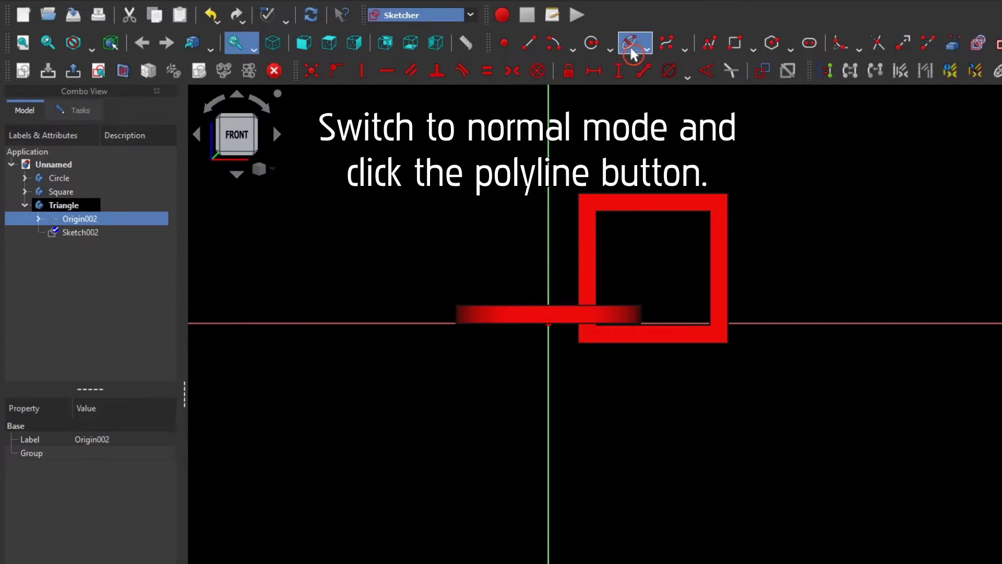
Draw the smaller closed triangle with the polyline tool
{"action": "left_click", "coordinate": [682, 49]}
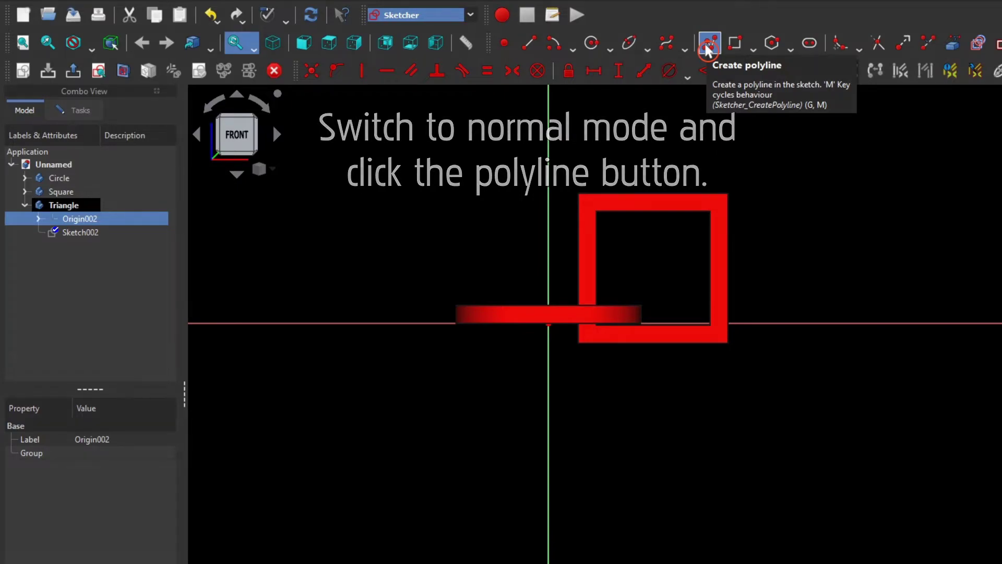
{"action": "left_click", "coordinate": [708, 51]}
{"action": "scroll", "coordinate": [455, 321], "scroll_direction": "up", "scroll_amount": 2}
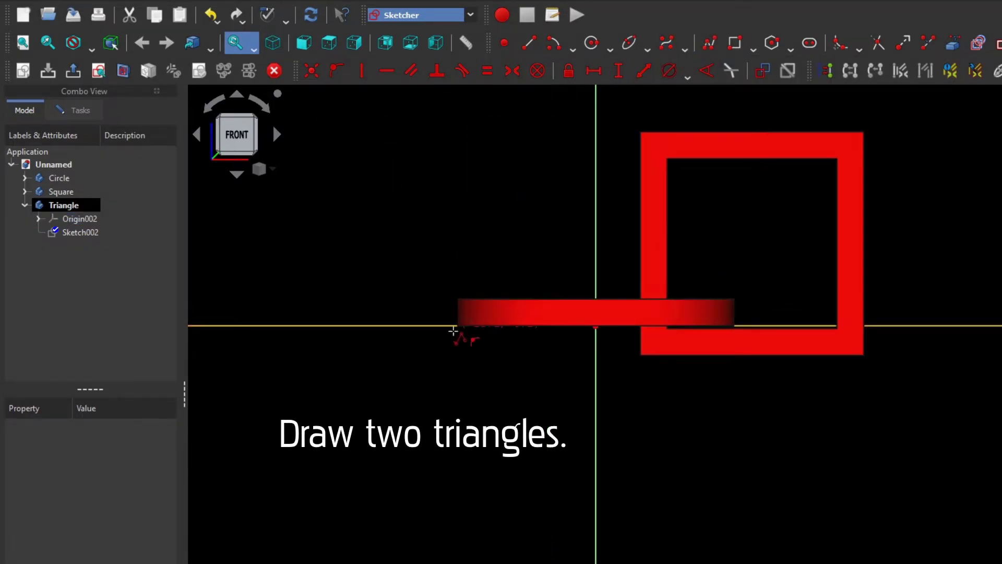
{"action": "left_click", "coordinate": [527, 360]}
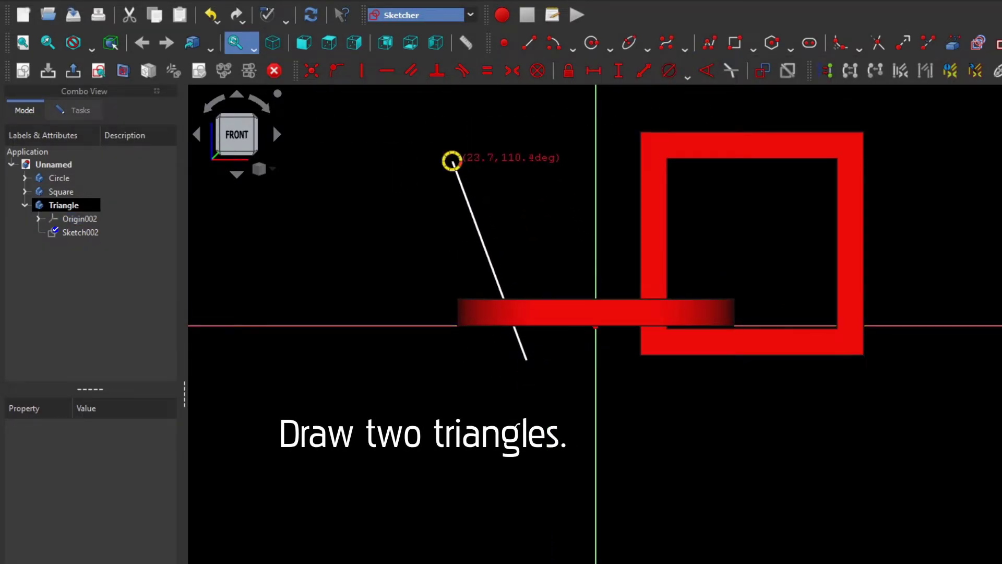
{"action": "left_click", "coordinate": [454, 161]}
{"action": "left_click", "coordinate": [359, 358]}
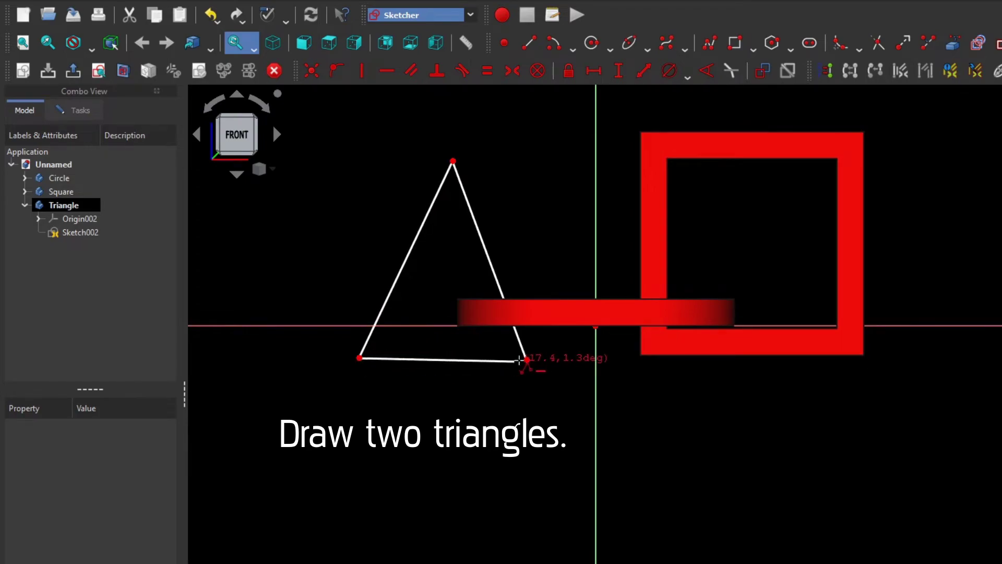
{"action": "left_click", "coordinate": [526, 358]}
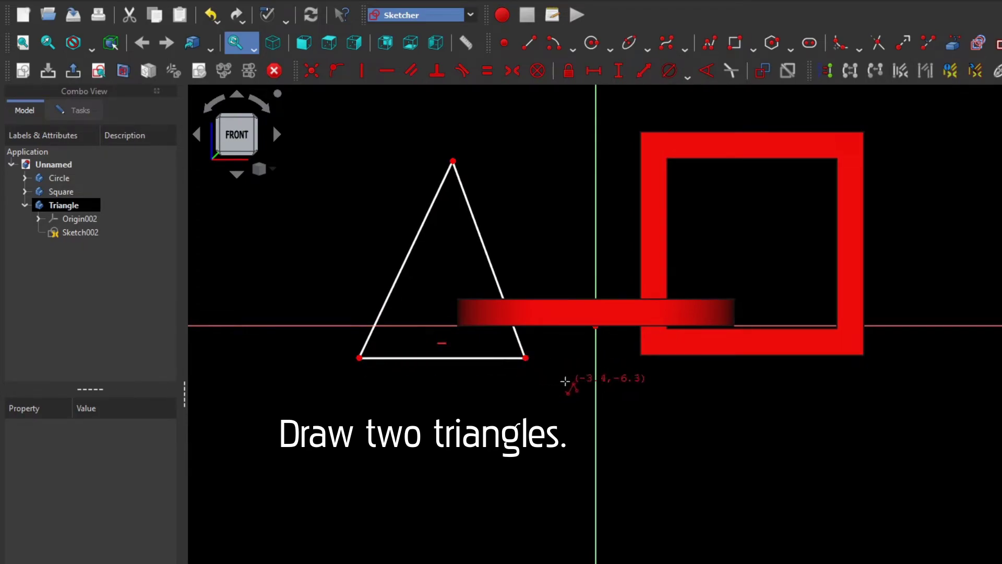
Draw a larger closed triangle surrounding the first one
{"action": "left_click", "coordinate": [565, 381]}
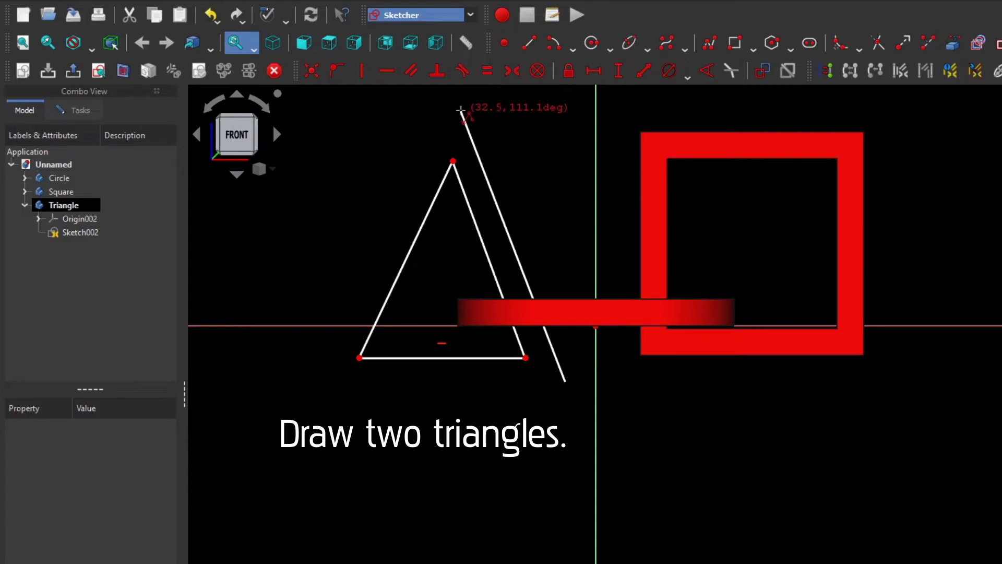
{"action": "left_click", "coordinate": [461, 110]}
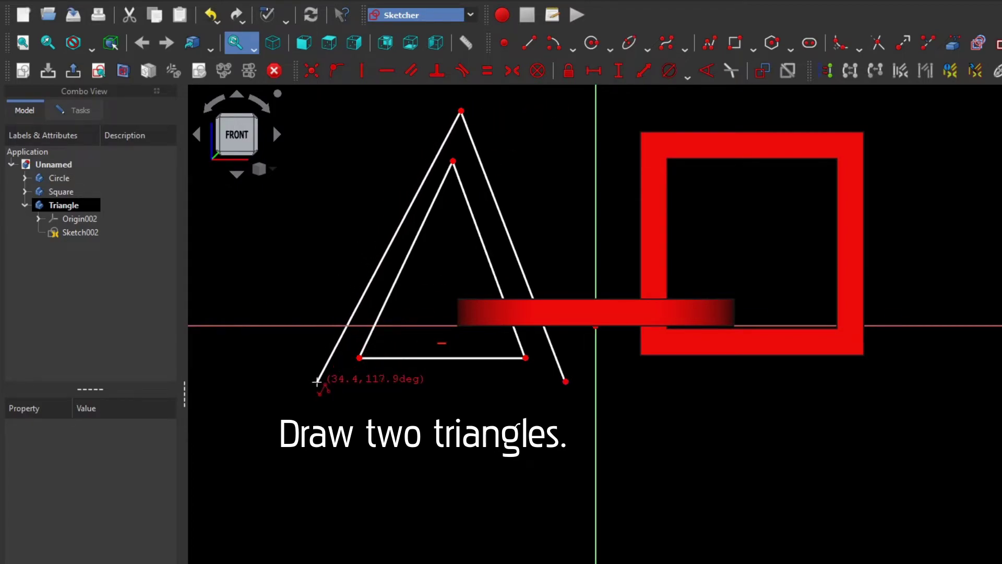
{"action": "left_click", "coordinate": [317, 381]}
{"action": "left_click", "coordinate": [565, 382]}
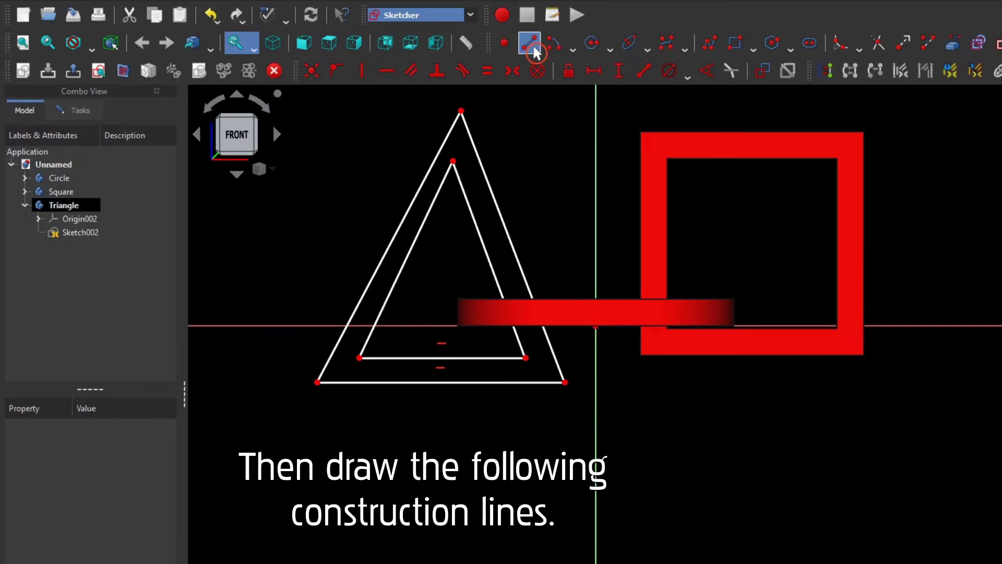
Draw short lines linking the inner apex to both outer sides and the inner bottom-left corner to the outer base
{"action": "left_click", "coordinate": [533, 47]}
{"action": "scroll", "coordinate": [425, 151], "scroll_direction": "up", "scroll_amount": 1}
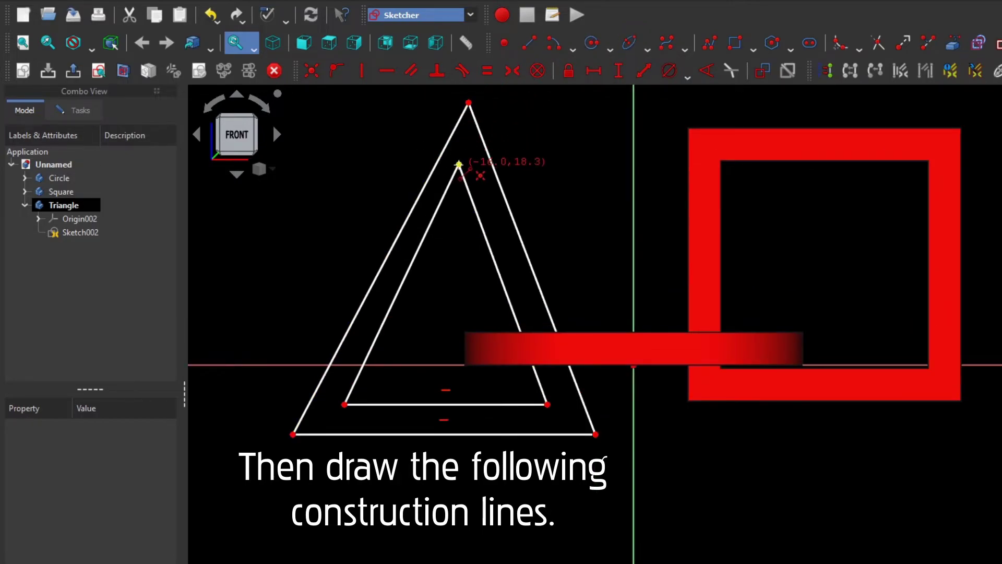
{"action": "left_click", "coordinate": [442, 153]}
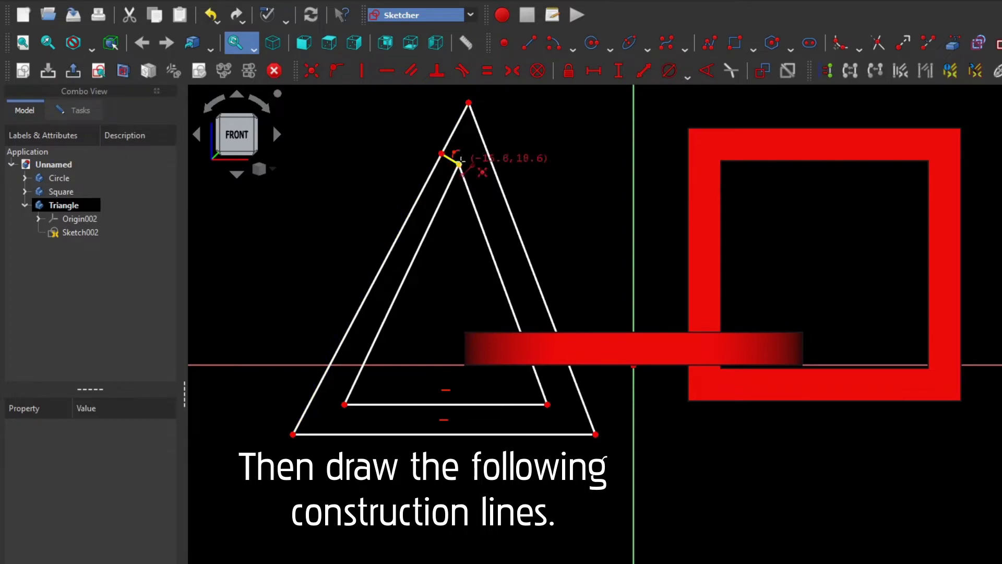
{"action": "left_click", "coordinate": [459, 164]}
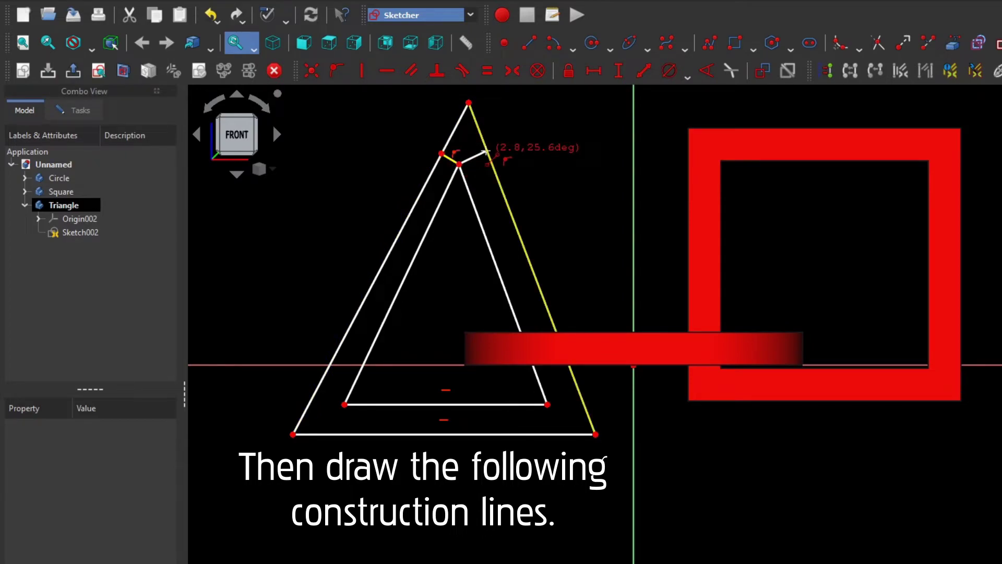
{"action": "left_click", "coordinate": [487, 154]}
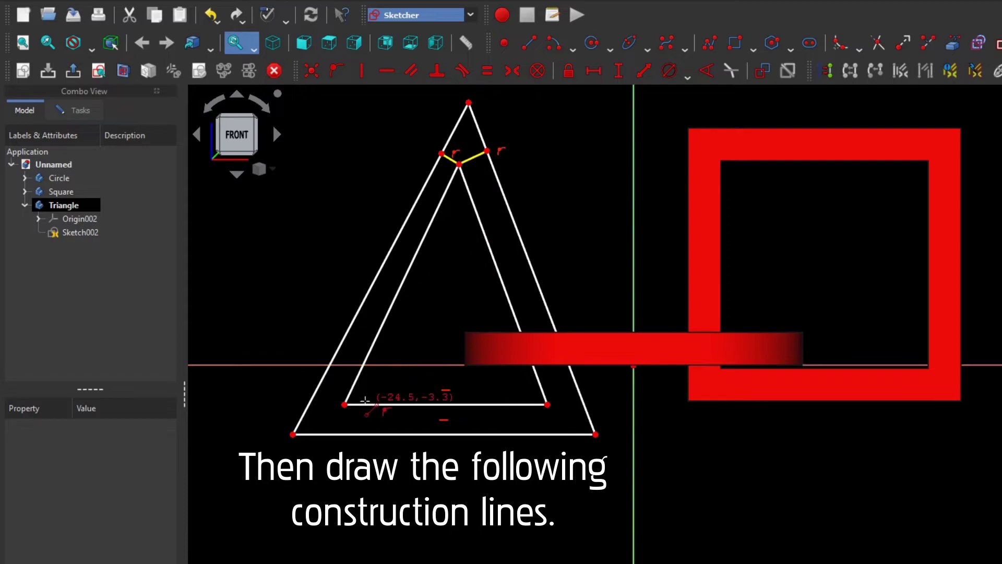
{"action": "left_click", "coordinate": [345, 404]}
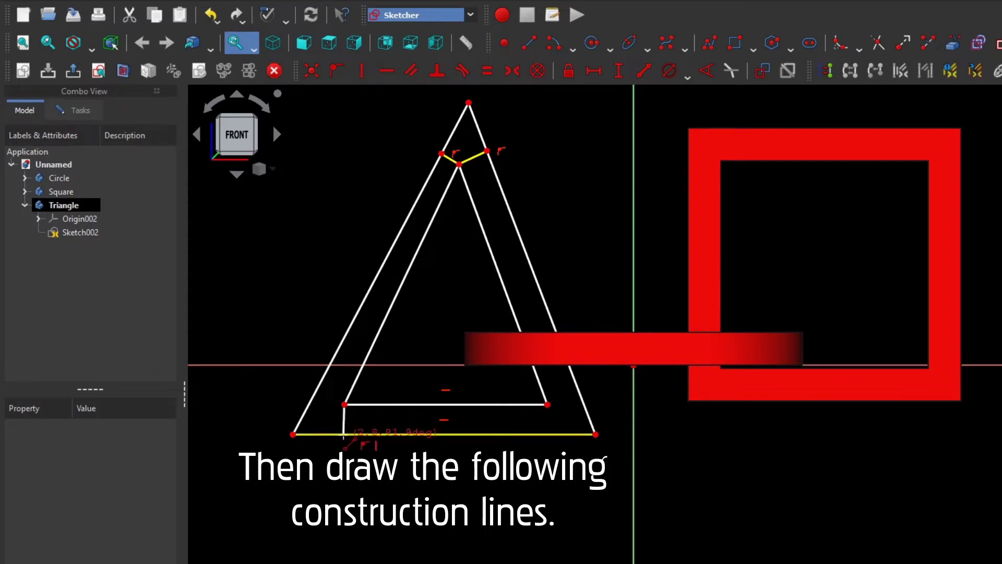
{"action": "left_click", "coordinate": [344, 435]}
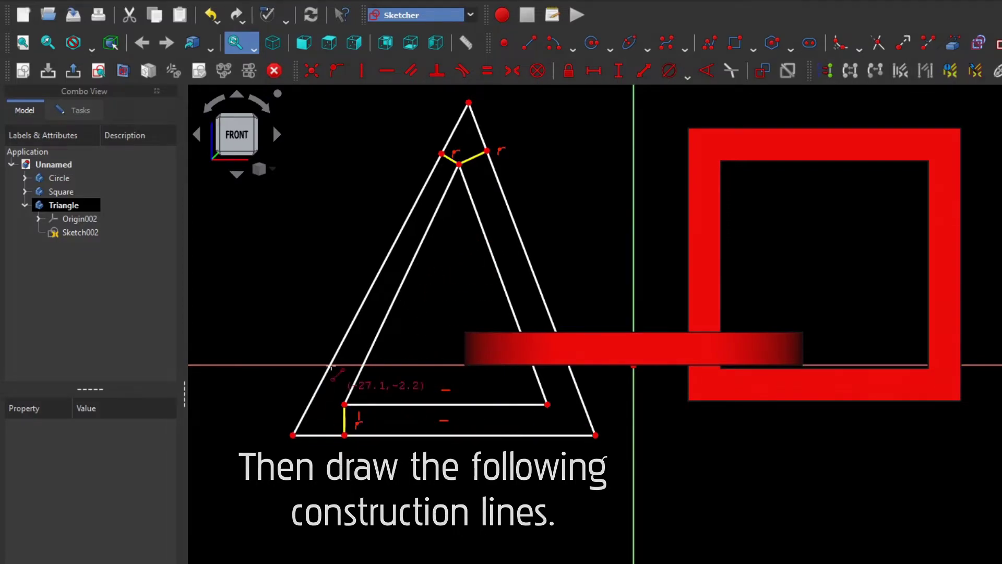
Constrain the bottom-left vertical line and both apex link lines equal in length
{"action": "left_click", "coordinate": [345, 424]}
{"action": "left_click", "coordinate": [449, 159]}
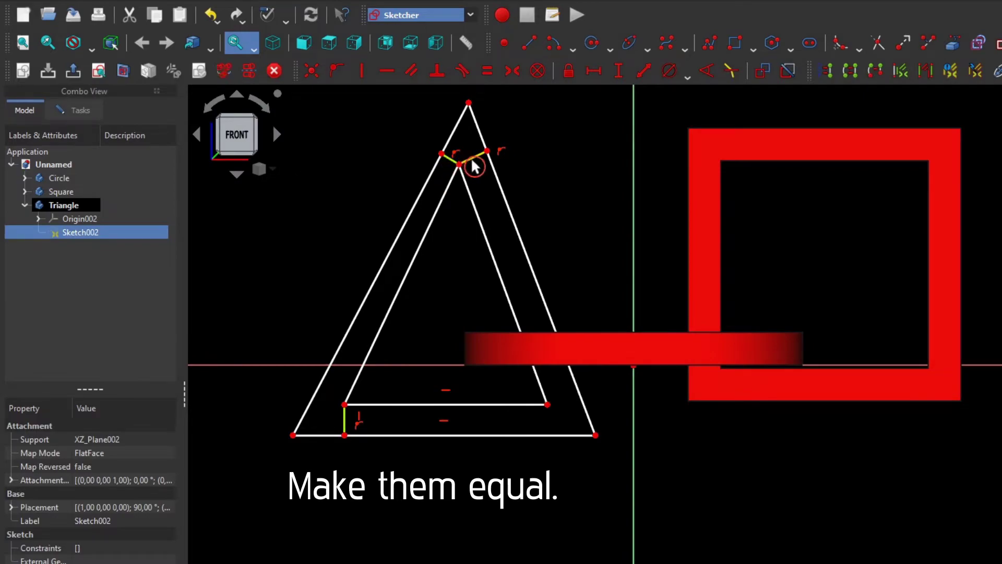
{"action": "left_click", "coordinate": [475, 157]}
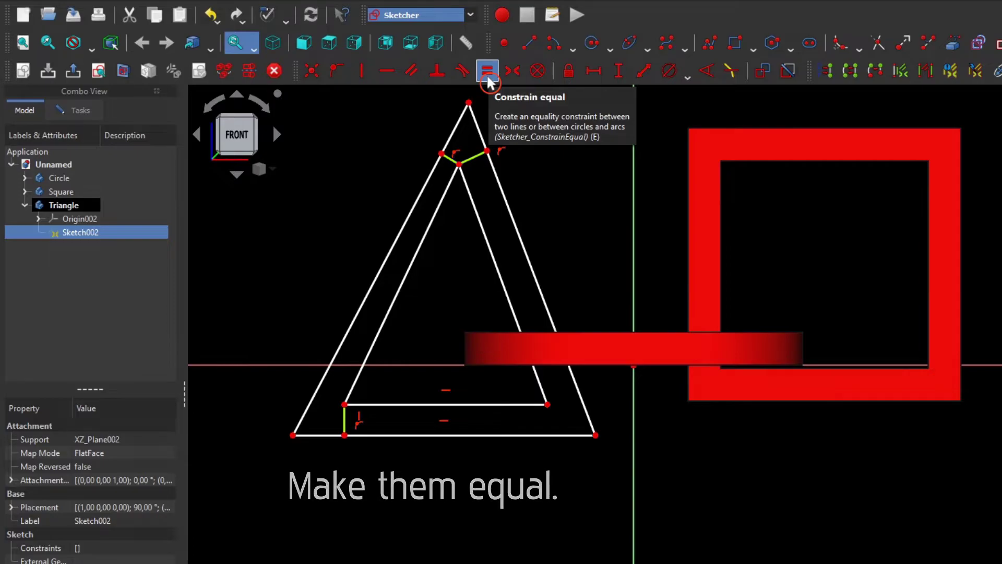
{"action": "left_click", "coordinate": [488, 73]}
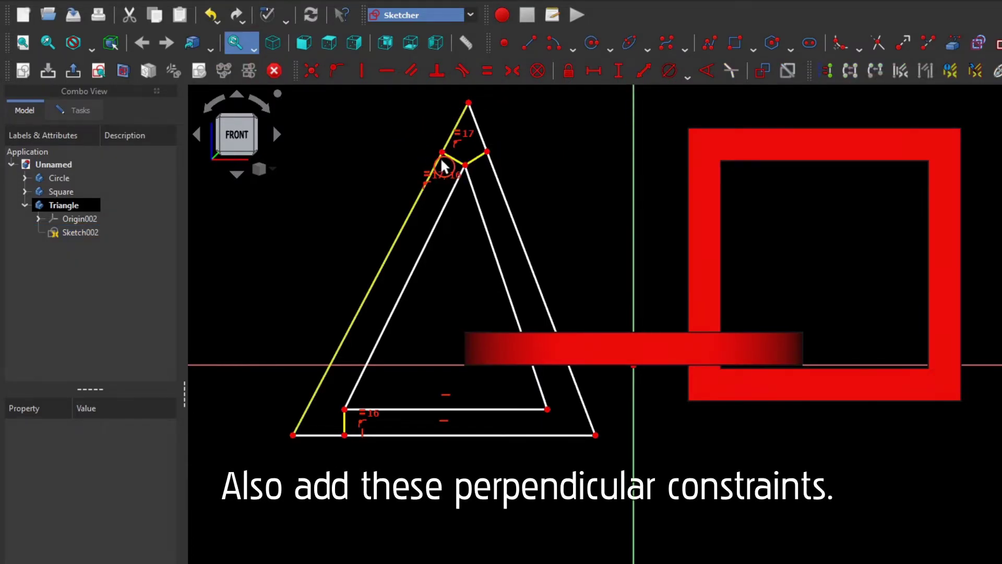
Make each apex link line perpendicular to its adjacent outer side
{"action": "left_click", "coordinate": [431, 177]}
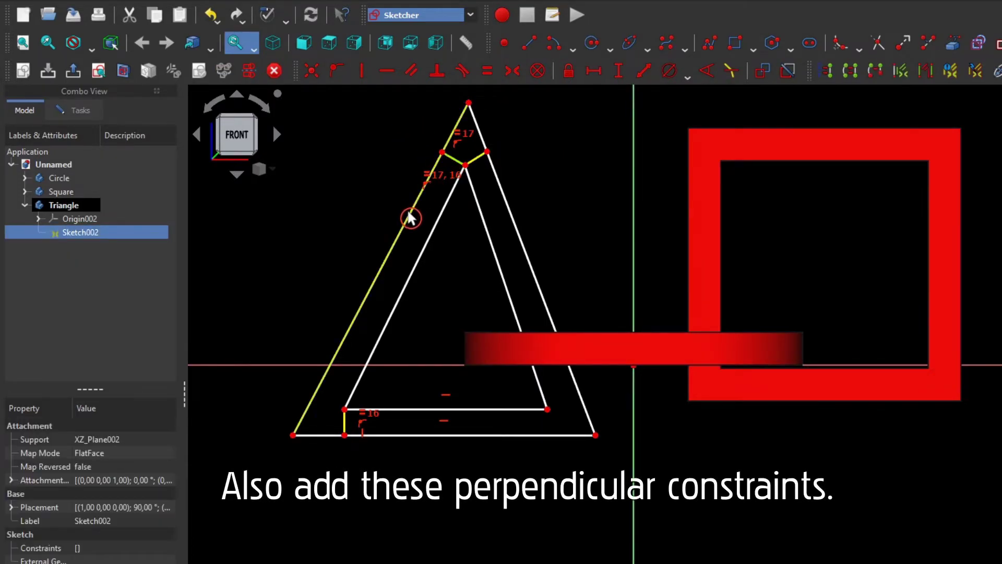
{"action": "left_click", "coordinate": [452, 150]}
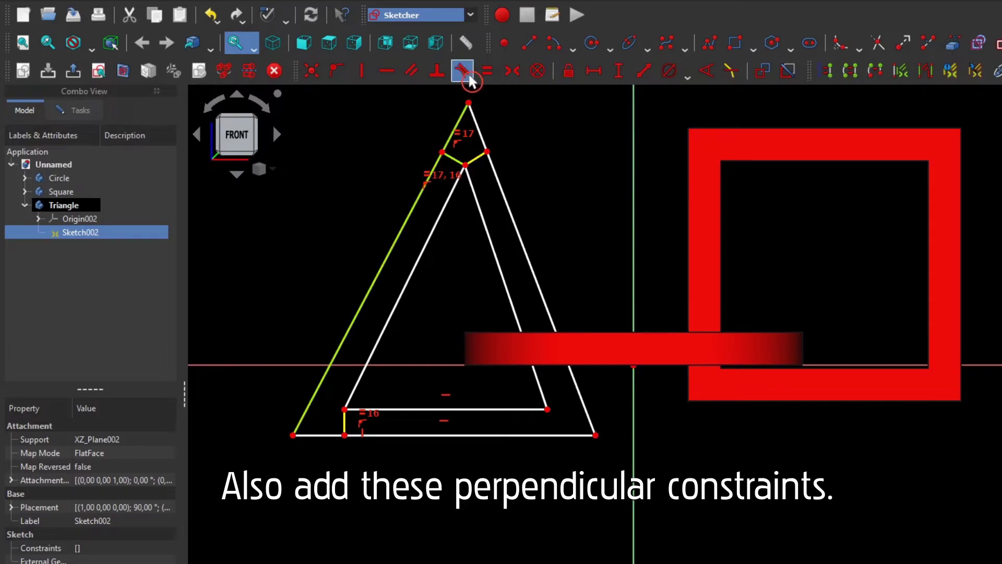
{"action": "left_click", "coordinate": [436, 75]}
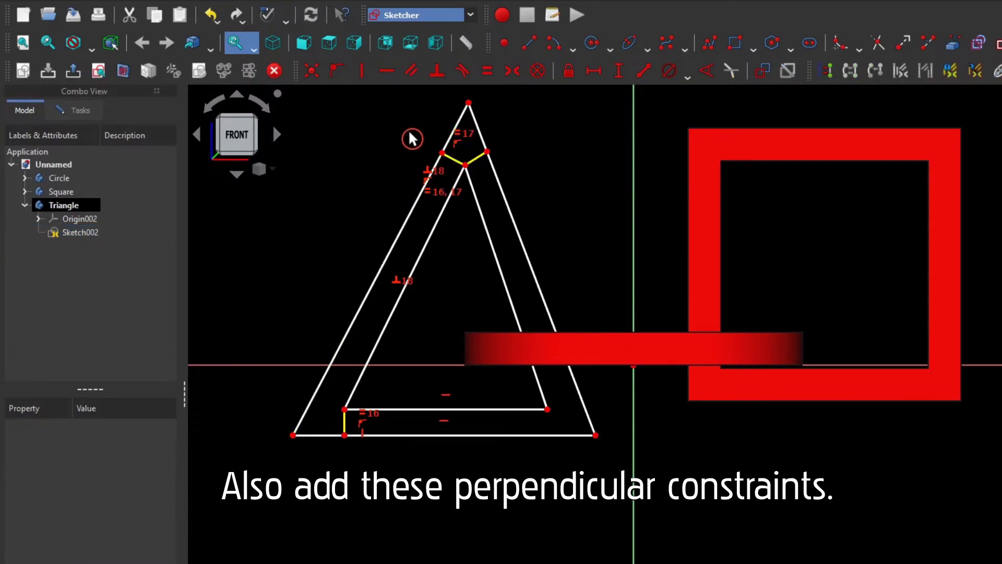
{"action": "left_click", "coordinate": [483, 163]}
{"action": "left_click", "coordinate": [496, 168]}
{"action": "left_click", "coordinate": [436, 71]}
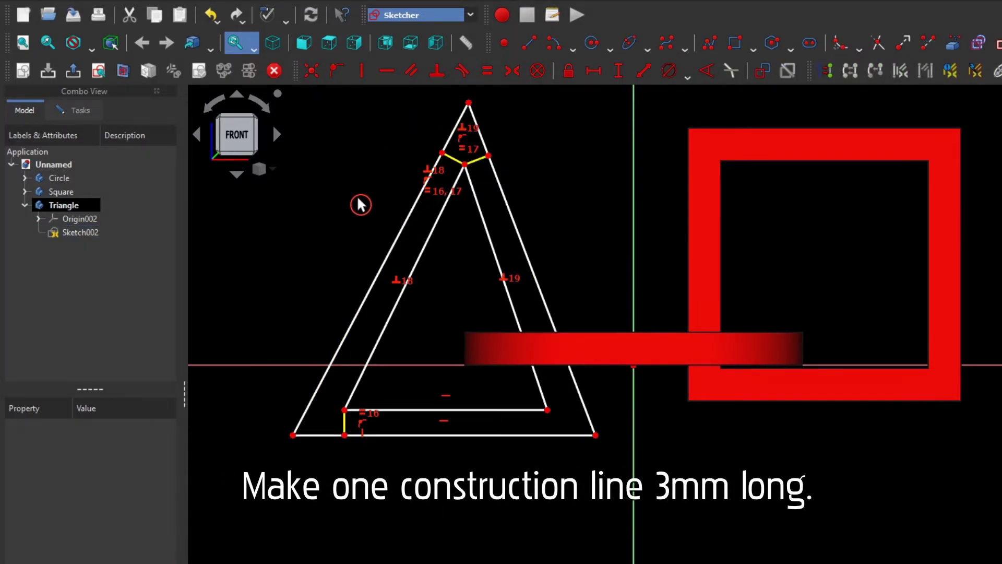
Set the short bottom-left vertical line to 3 mm
{"action": "left_click", "coordinate": [345, 420]}
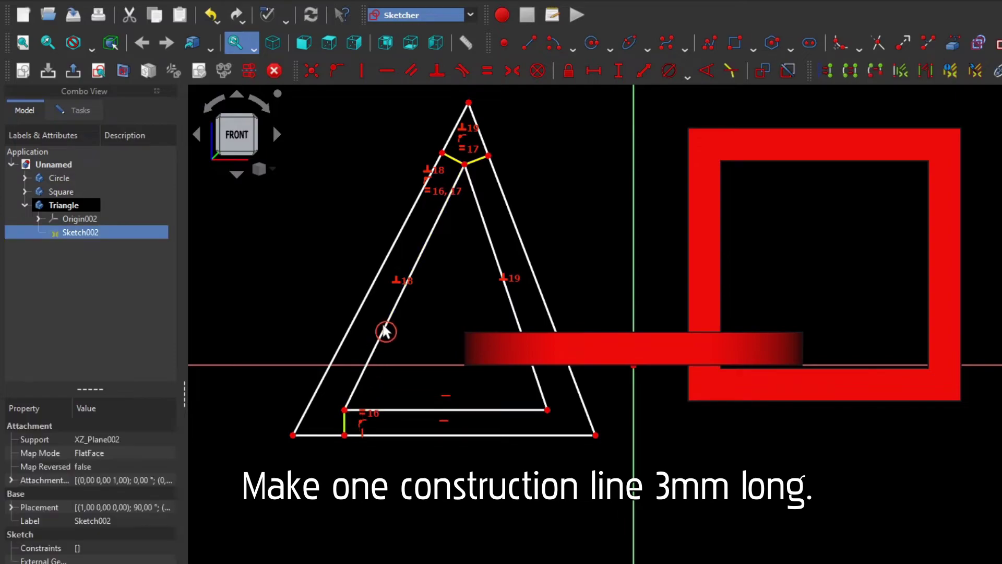
{"action": "left_click", "coordinate": [618, 70]}
{"action": "type", "text": "3mm"}
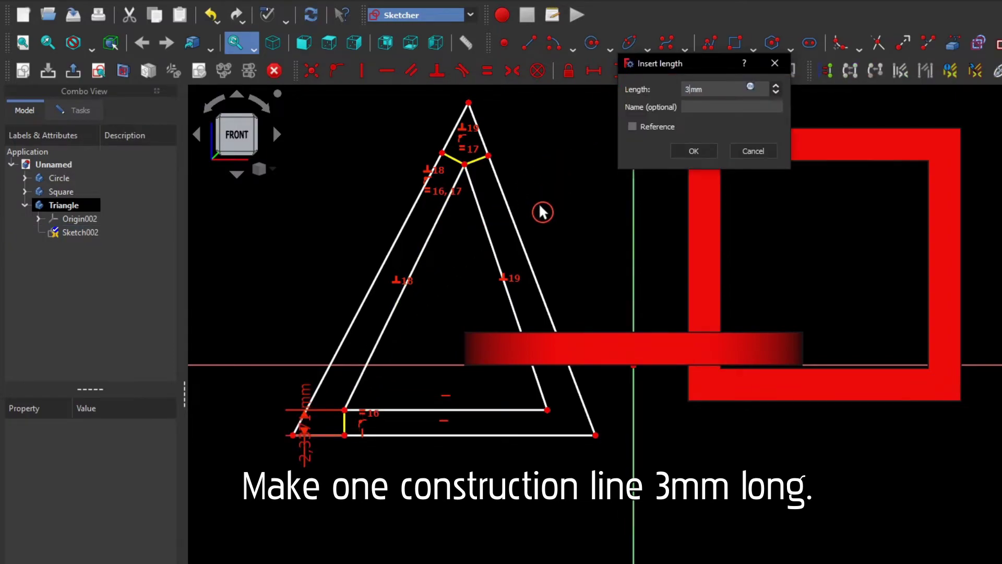
{"action": "key", "text": "Return"}
{"action": "left_click_drag", "start_coordinate": [305, 421], "coordinate": [348, 494]}
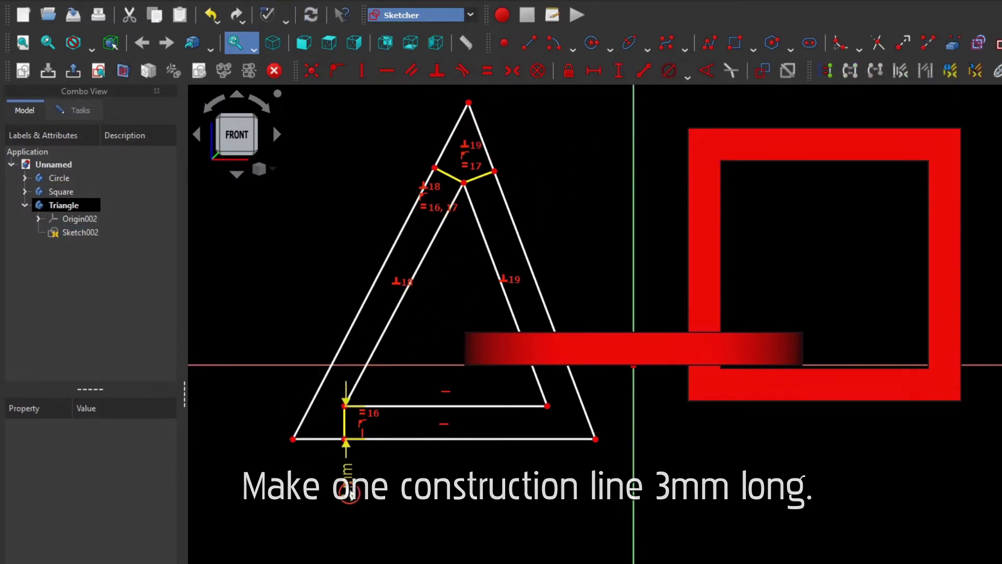
Constrain the inner triangle's left and right sides to be equal
{"action": "left_click", "coordinate": [419, 268]}
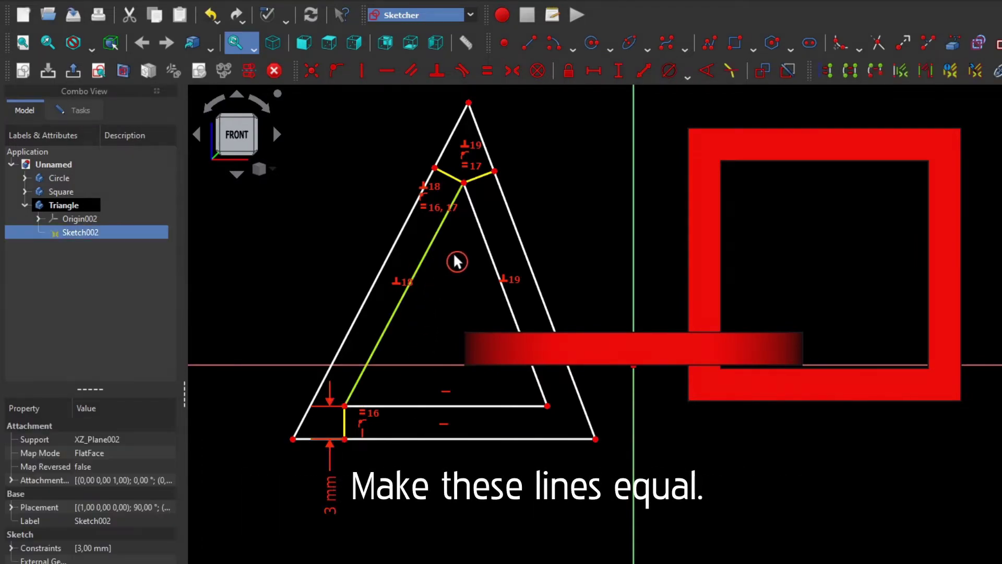
{"action": "left_click", "coordinate": [487, 257]}
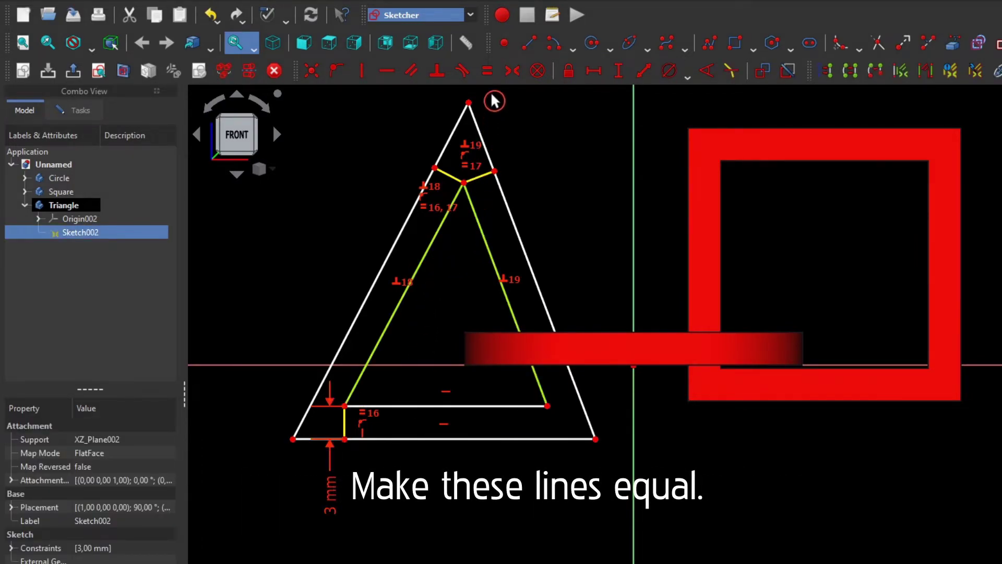
{"action": "left_click", "coordinate": [487, 71]}
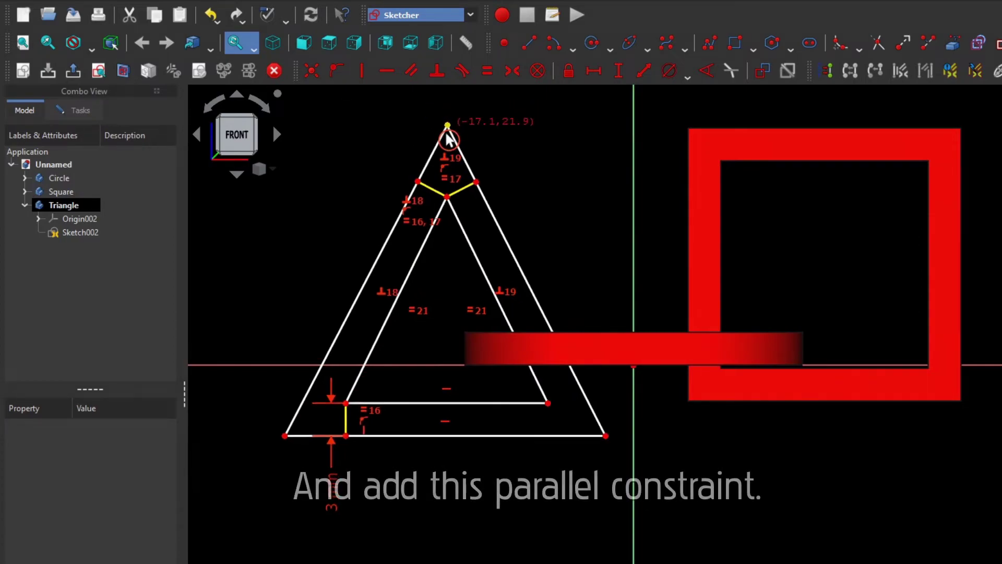
{"action": "left_click_drag", "start_coordinate": [447, 135], "coordinate": [382, 228]}
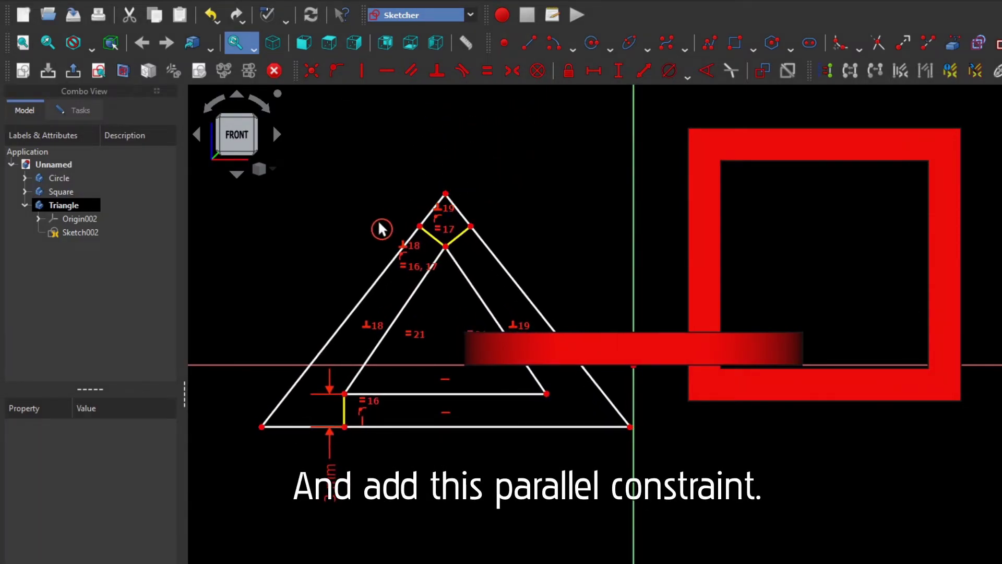
Make the outer and inner left edges parallel
{"action": "left_click", "coordinate": [376, 284]}
{"action": "left_click", "coordinate": [409, 298]}
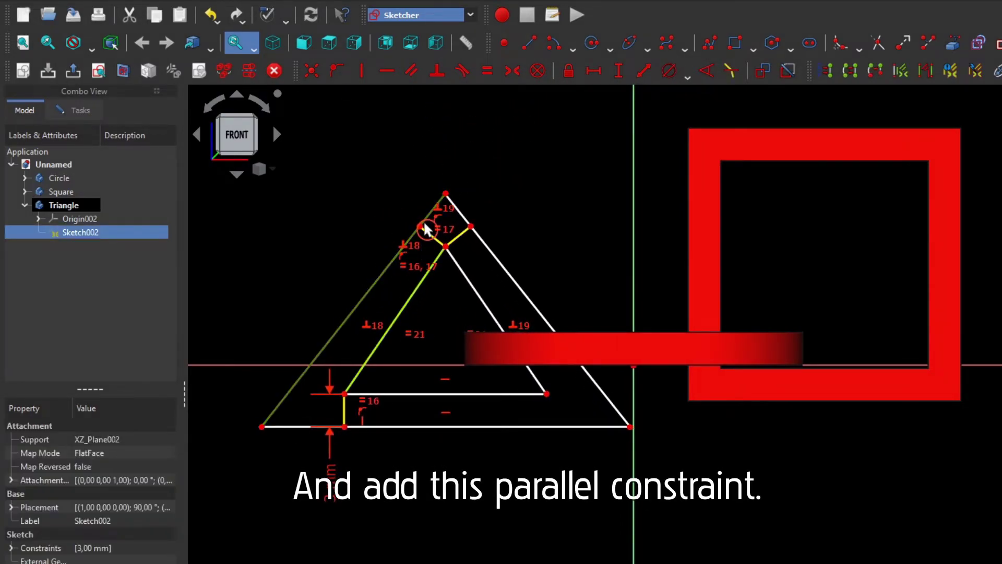
{"action": "left_click", "coordinate": [412, 71]}
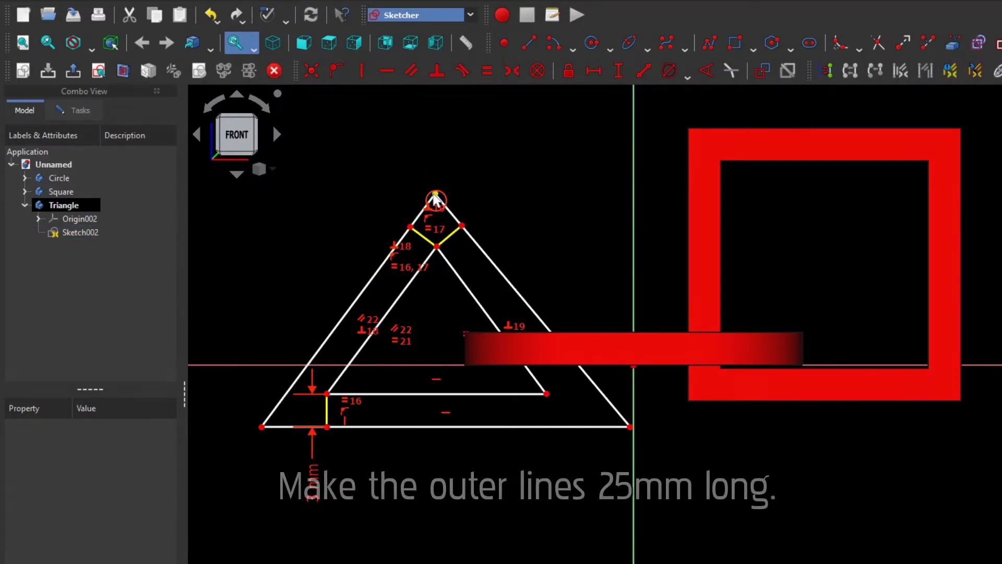
Enlarge the triangle by raising its apex, and fix its outer bottom edge at 25 mm horizontally
{"action": "left_click_drag", "start_coordinate": [435, 198], "coordinate": [435, 162]}
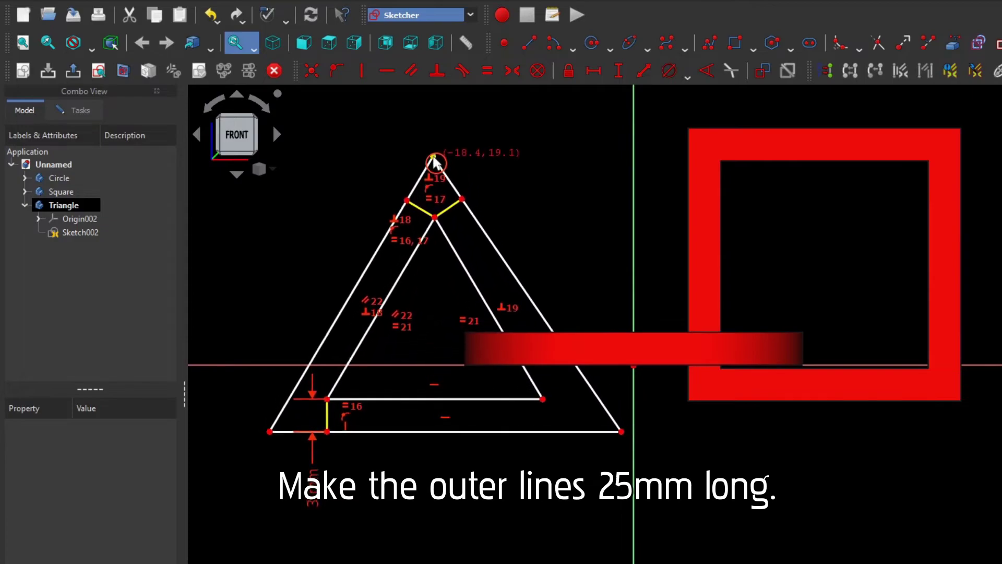
{"action": "left_click", "coordinate": [406, 433]}
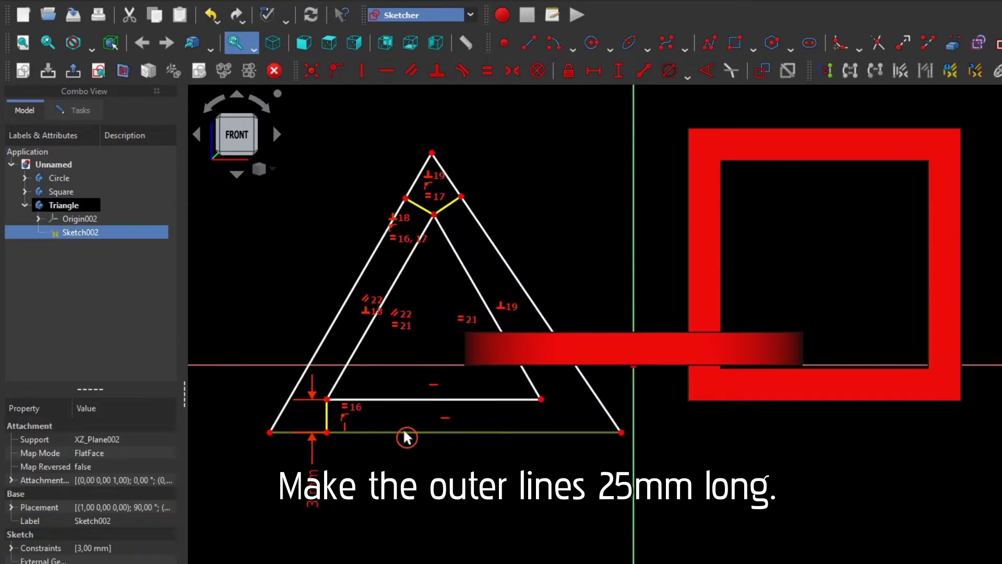
{"action": "left_click", "coordinate": [594, 70]}
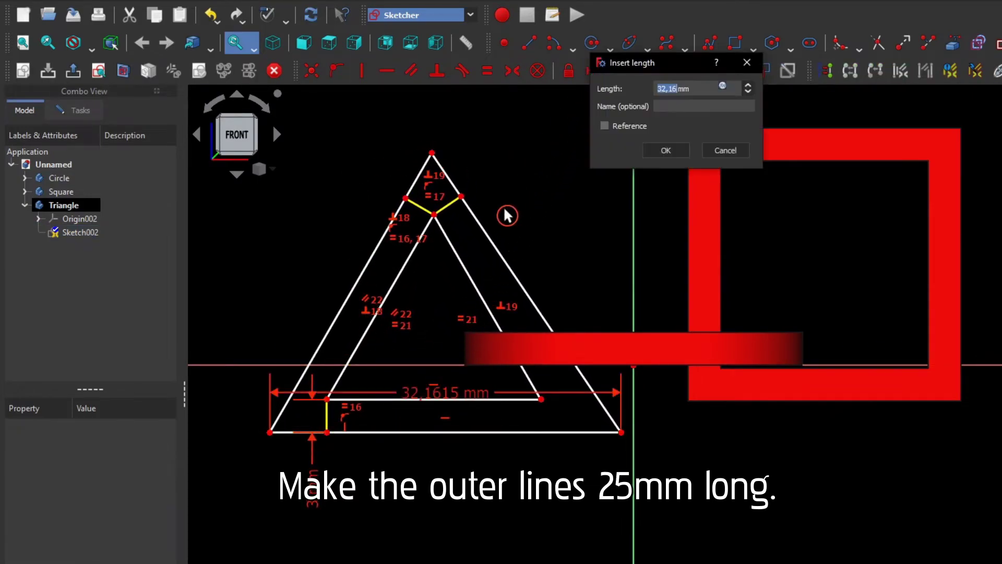
{"action": "type", "text": "25"}
{"action": "key", "text": "Return"}
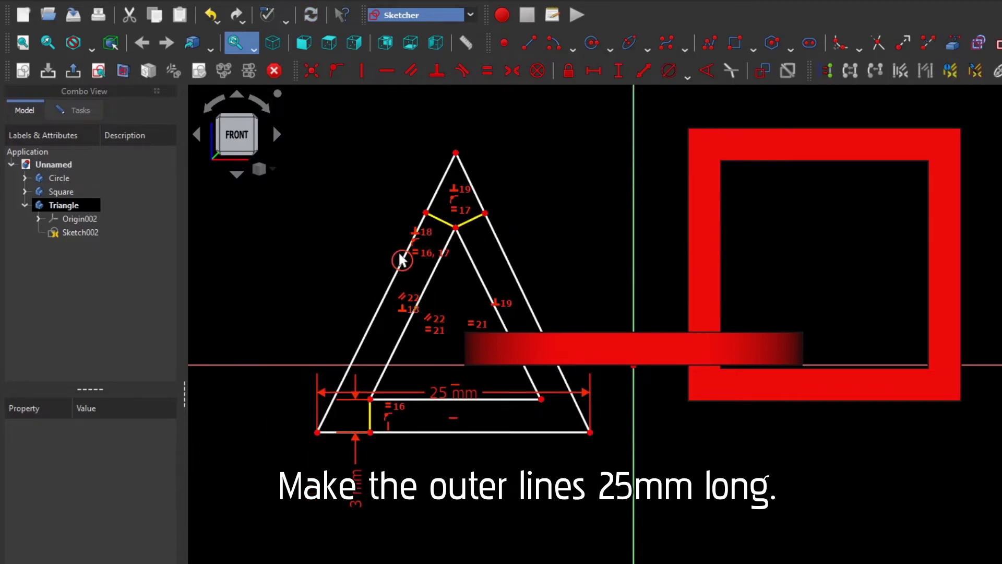
Give the triangle's outer left edge a 25 mm length and place the dimension beside it
{"action": "left_click", "coordinate": [400, 269]}
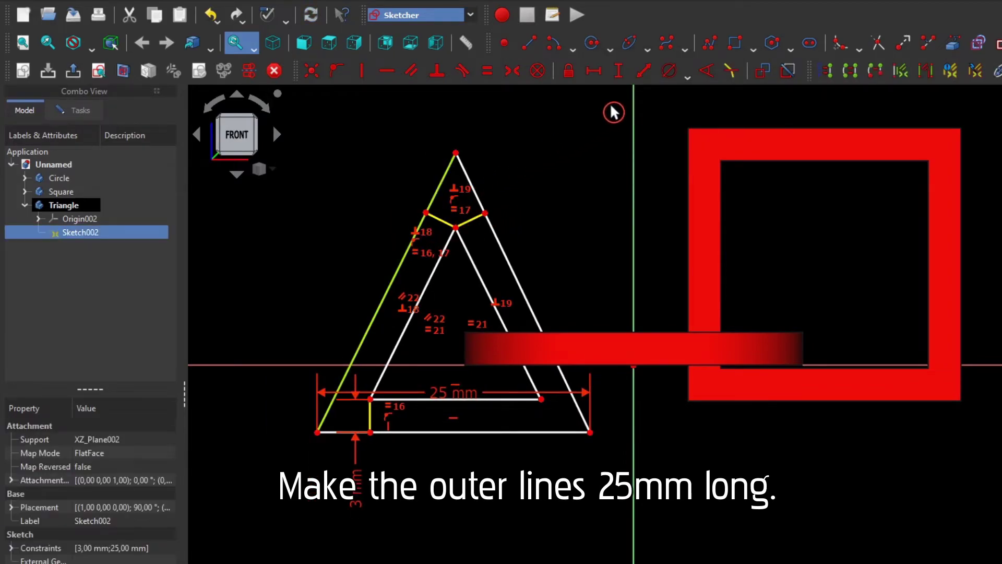
{"action": "left_click", "coordinate": [645, 73]}
{"action": "type", "text": "2"}
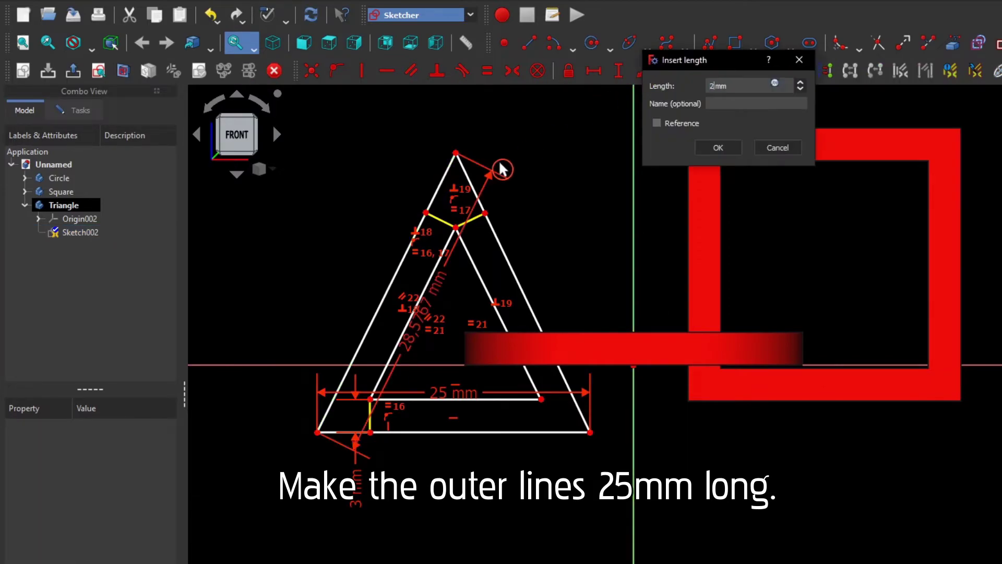
{"action": "type", "text": "5"}
{"action": "key", "text": "Return"}
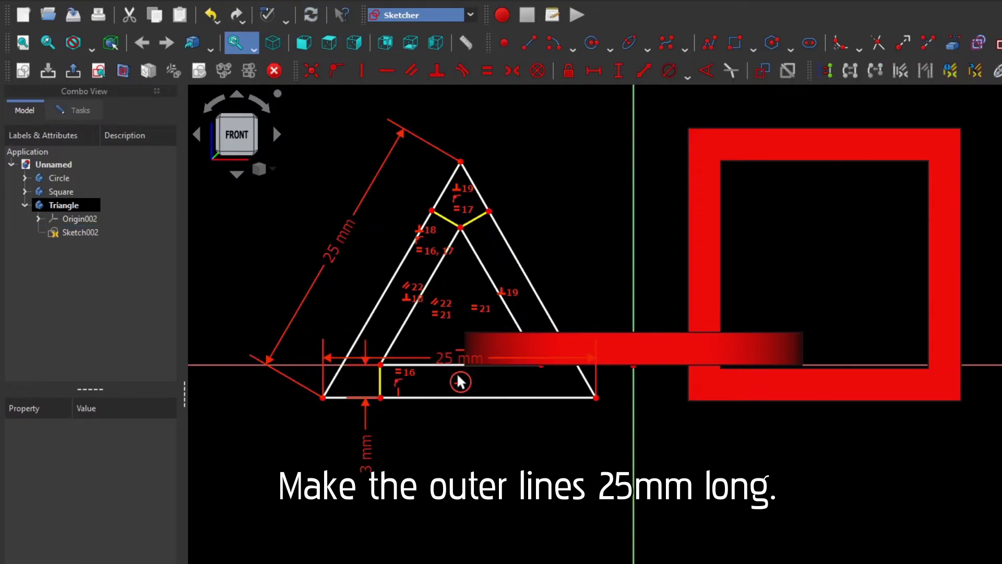
{"action": "left_click_drag", "start_coordinate": [532, 400], "coordinate": [527, 431]}
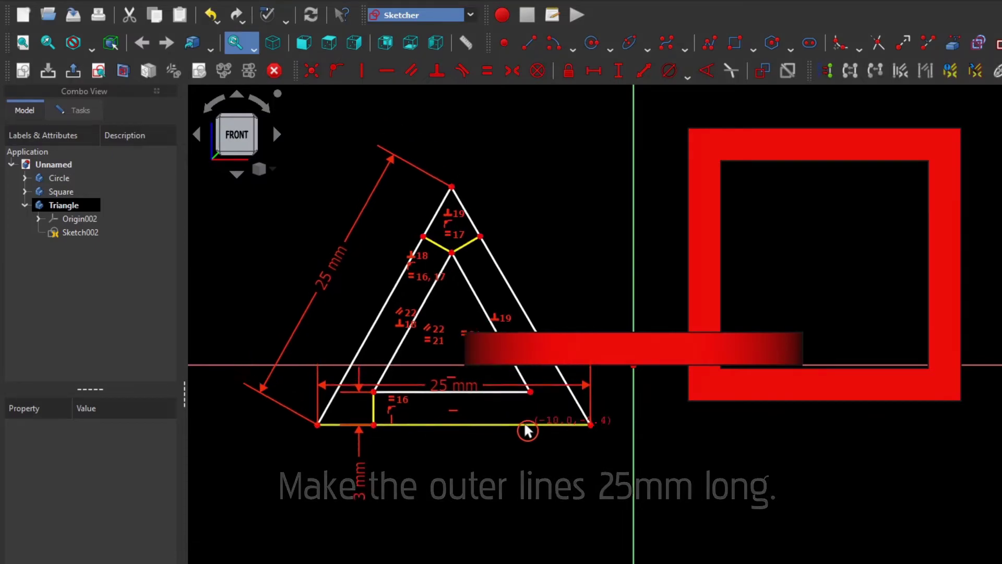
Offset the inner base end 0.3 mm vertically and the bottom-right corner 5 mm from the Y-axis
{"action": "left_click", "coordinate": [534, 382]}
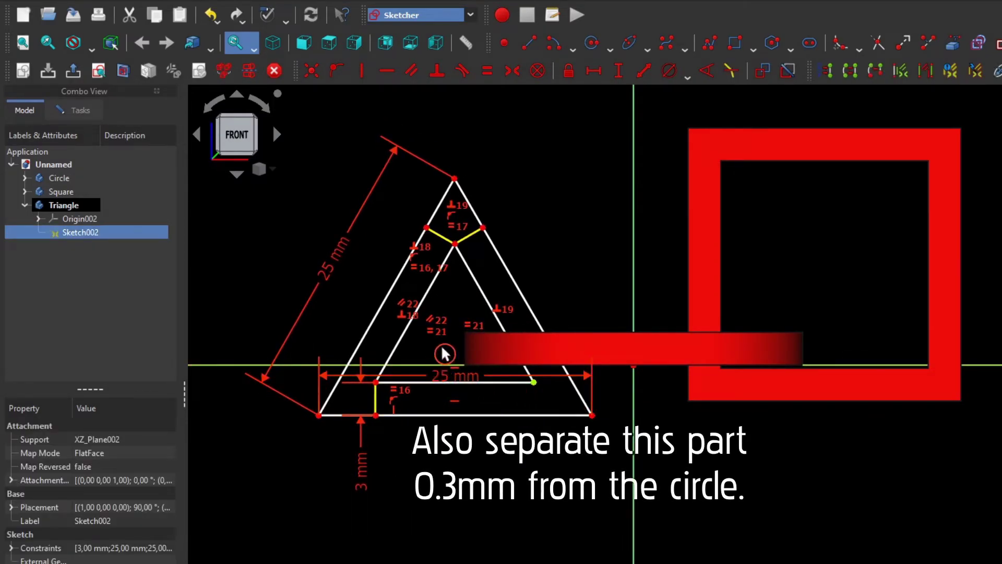
{"action": "left_click", "coordinate": [618, 71]}
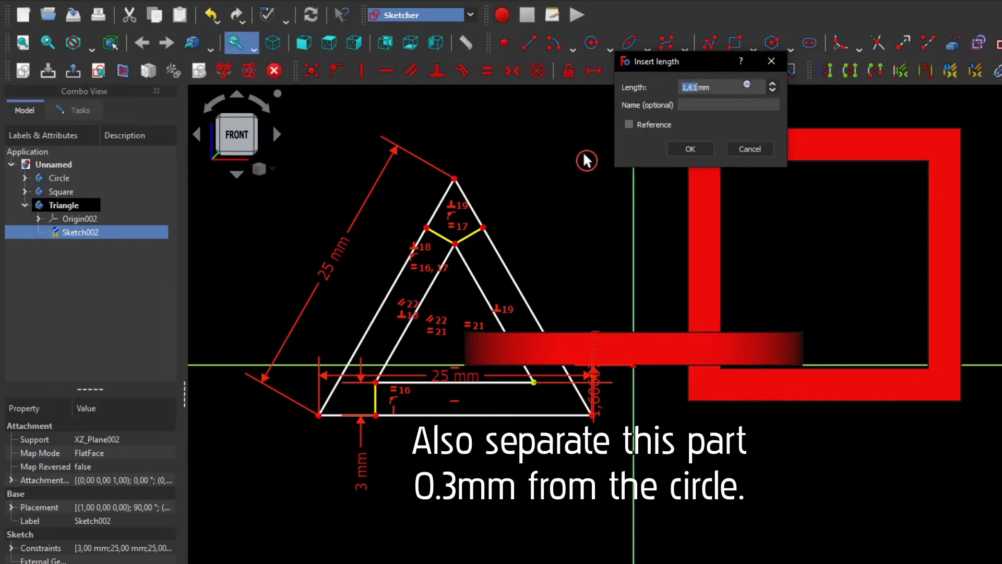
{"action": "key", "text": "Return"}
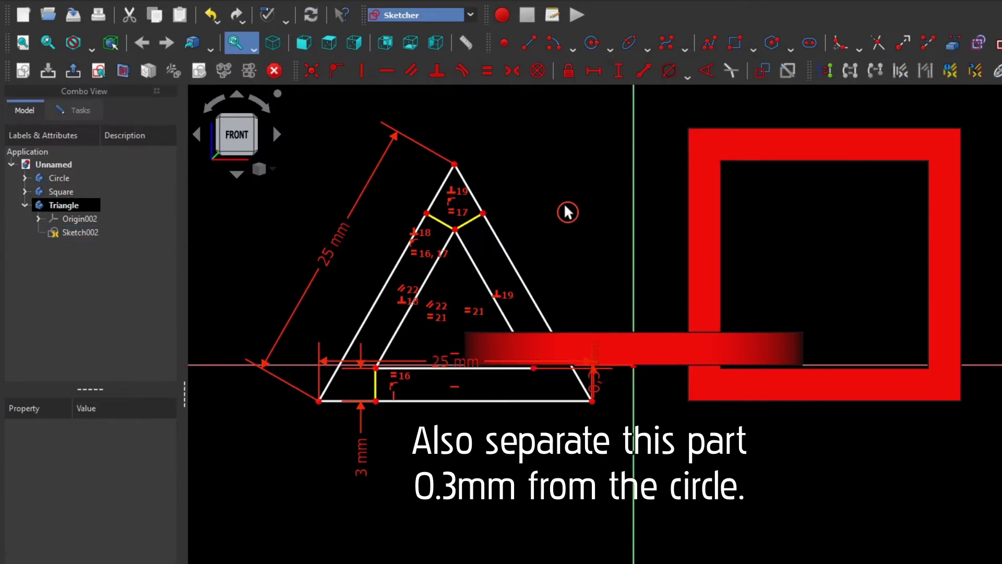
{"action": "left_click", "coordinate": [594, 402]}
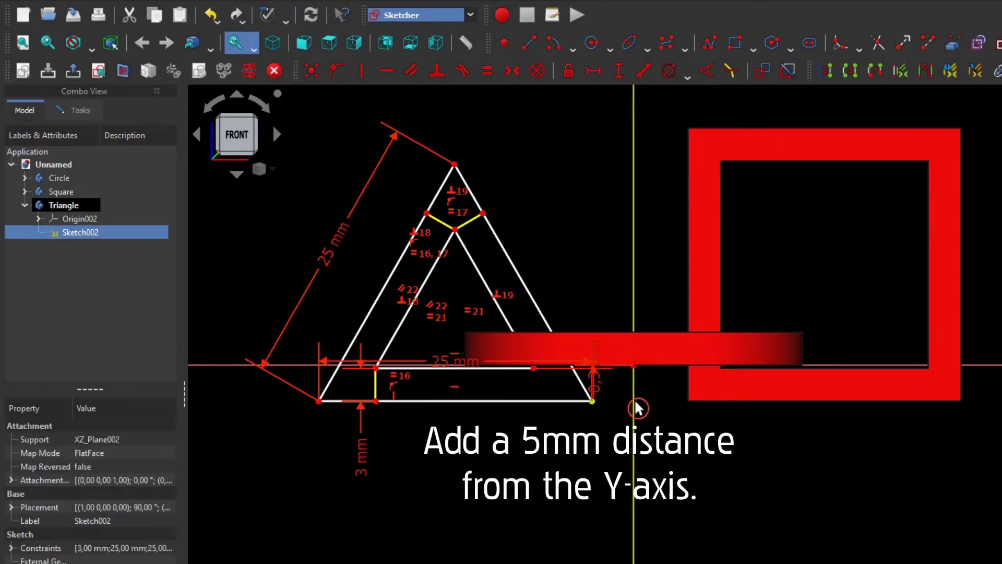
{"action": "left_click", "coordinate": [594, 70]}
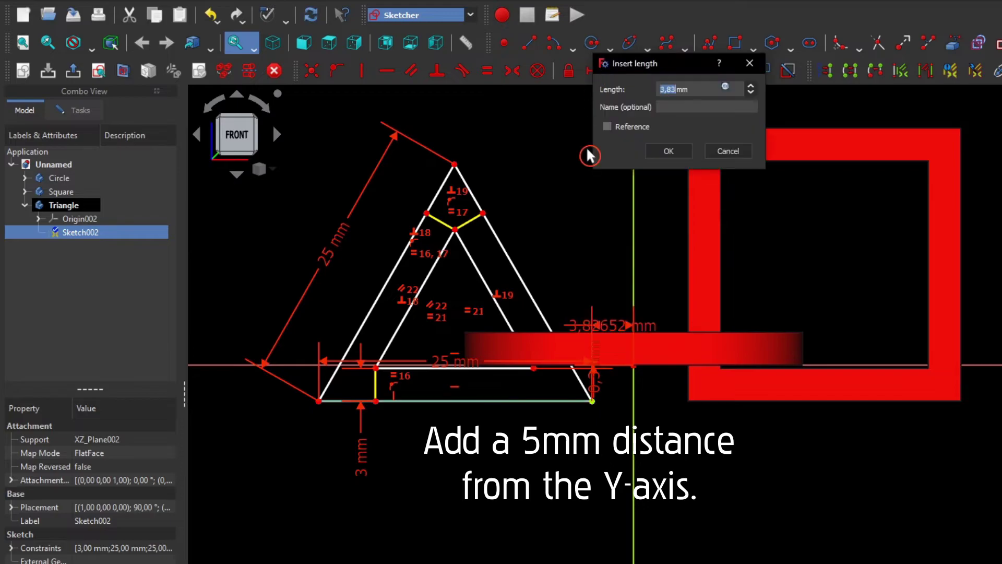
{"action": "key", "text": "Return"}
Make the triangle's outer and inner right edges parallel, fully constraining the sketch
{"action": "left_click", "coordinate": [574, 176]}
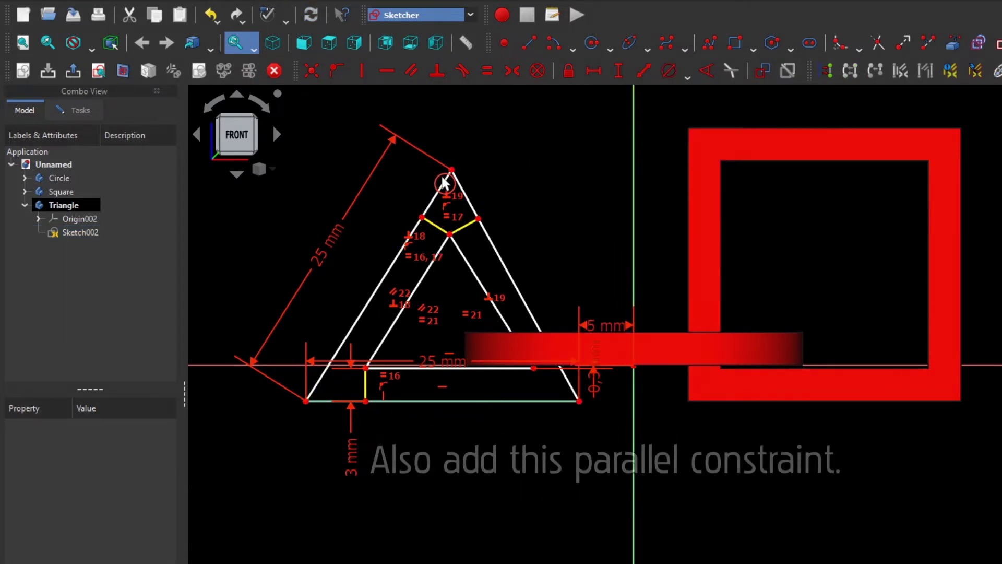
{"action": "mouse_move", "coordinate": [452, 171]}
{"action": "left_mouse_down"}
{"action": "mouse_move", "coordinate": [447, 209]}
{"action": "mouse_move", "coordinate": [409, 206]}
{"action": "left_mouse_up"}
{"action": "left_click", "coordinate": [441, 257]}
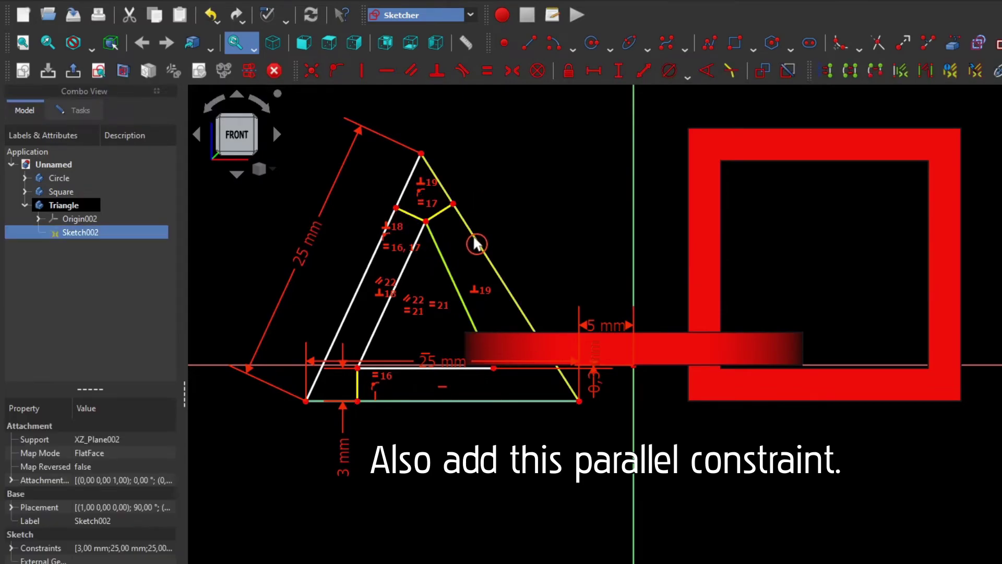
{"action": "left_click", "coordinate": [476, 242]}
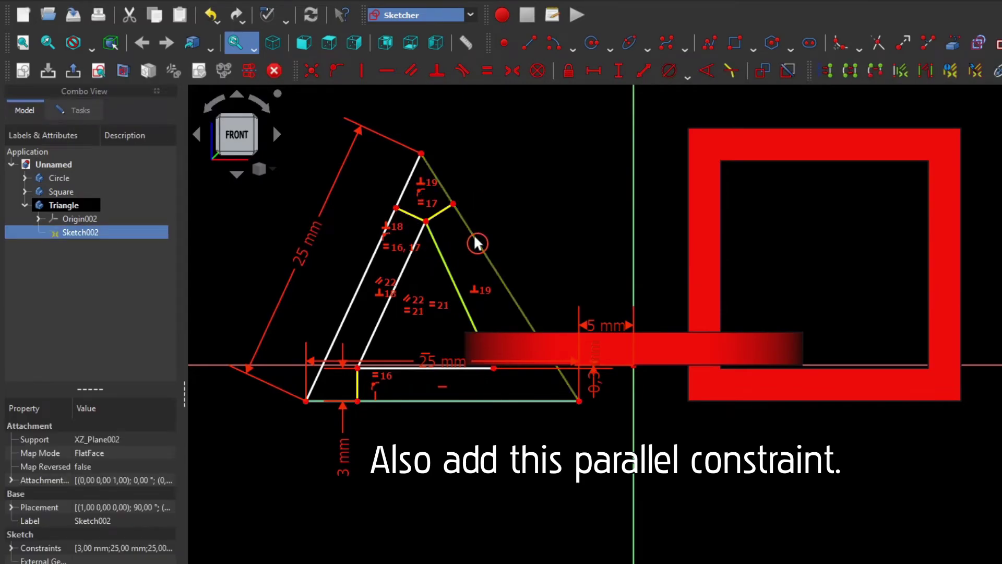
{"action": "left_click", "coordinate": [411, 71]}
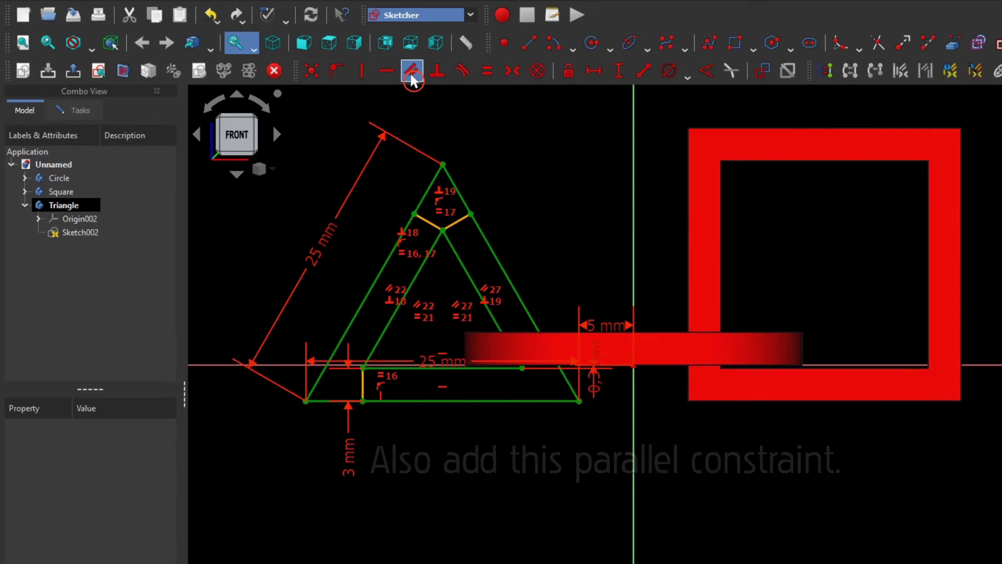
Close Sketch002 and pad it 3 mm symmetric to plane, creating the red triangular frame Pad002
{"action": "left_click", "coordinate": [124, 72]}
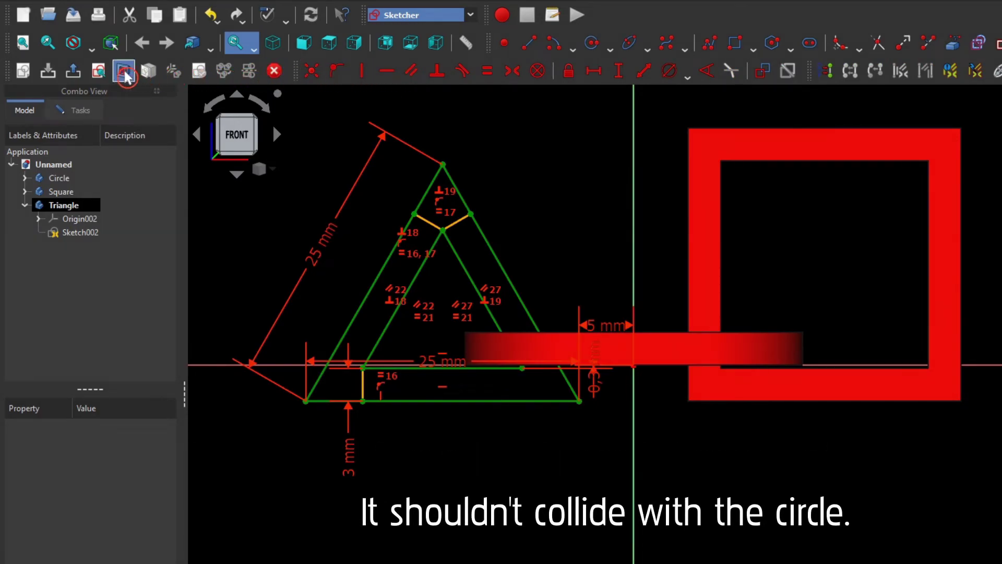
{"action": "scroll", "coordinate": [420, 331], "scroll_direction": "up", "scroll_amount": 3}
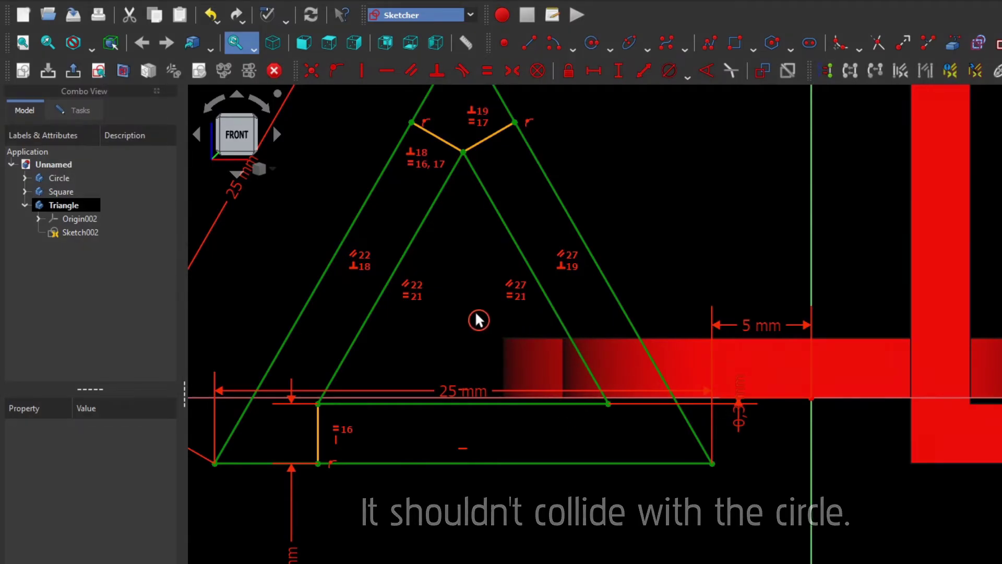
{"action": "left_click", "coordinate": [80, 73]}
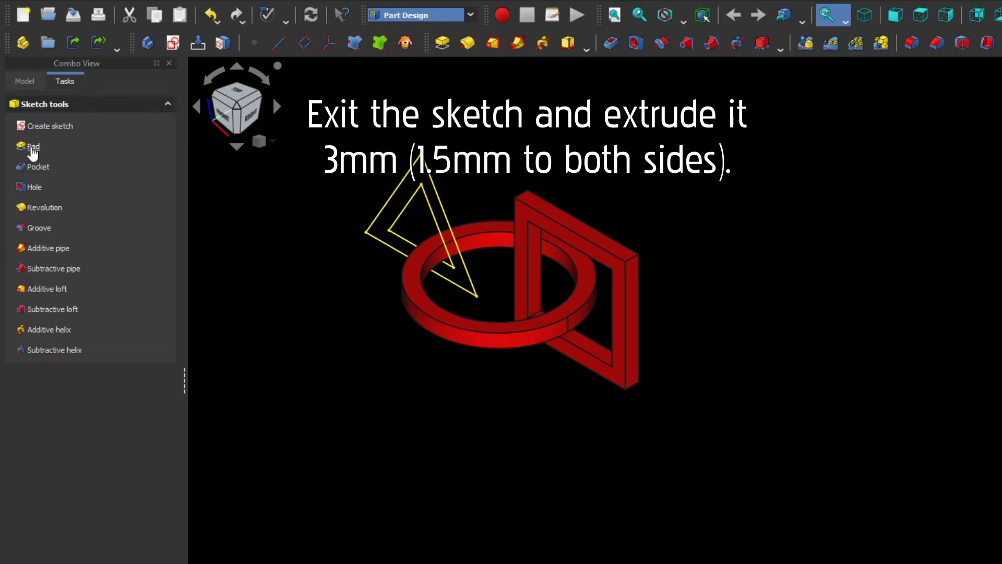
{"action": "left_click", "coordinate": [31, 146]}
{"action": "type", "text": "3"}
{"action": "left_click", "coordinate": [35, 170]}
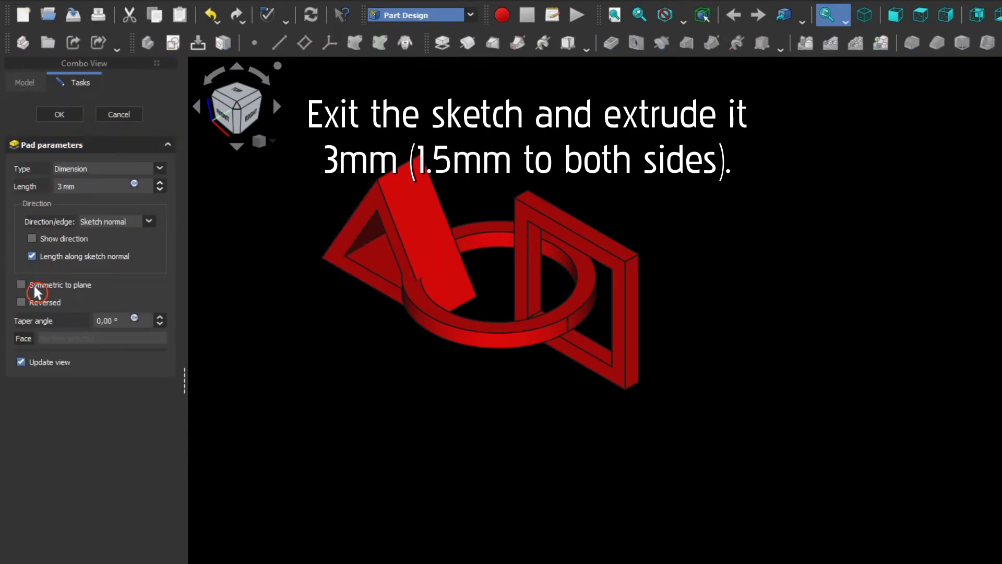
{"action": "left_click", "coordinate": [21, 284]}
{"action": "left_click", "coordinate": [67, 120]}
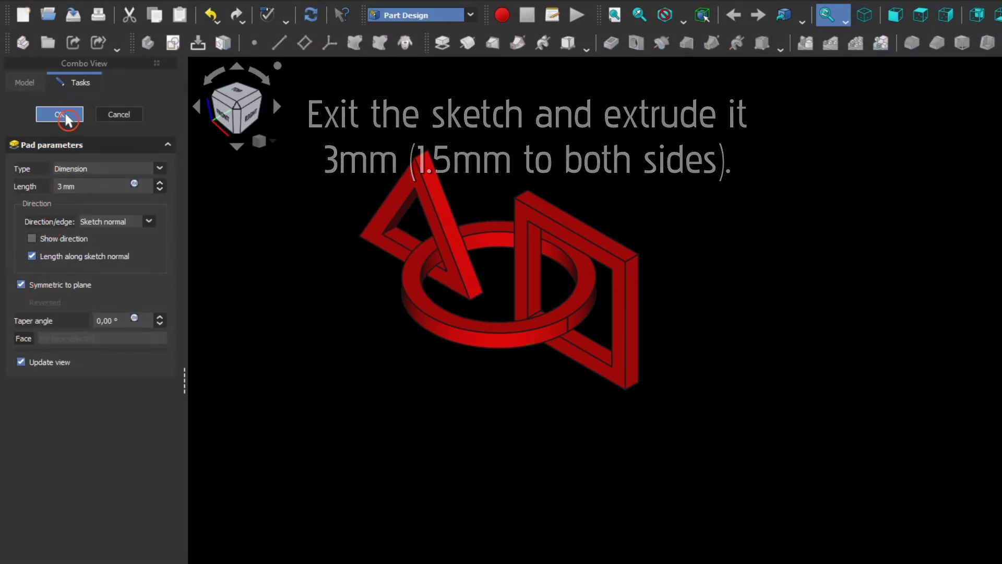
{"action": "left_click", "coordinate": [35, 100]}
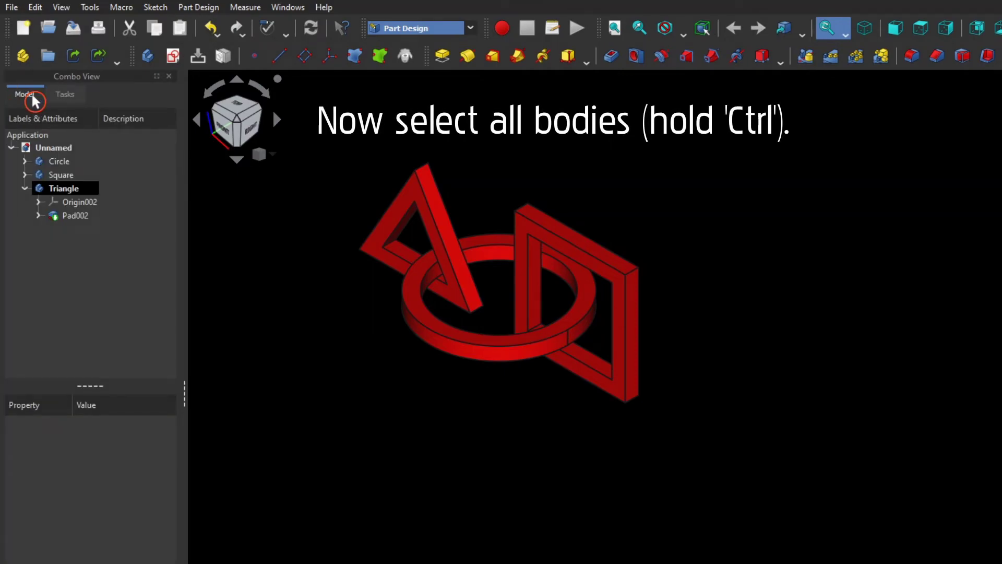
Select the Circle, Square and Triangle bodies together and start the STL export from the File menu
{"action": "left_click", "coordinate": [24, 188]}
{"action": "left_click", "coordinate": [54, 162]}
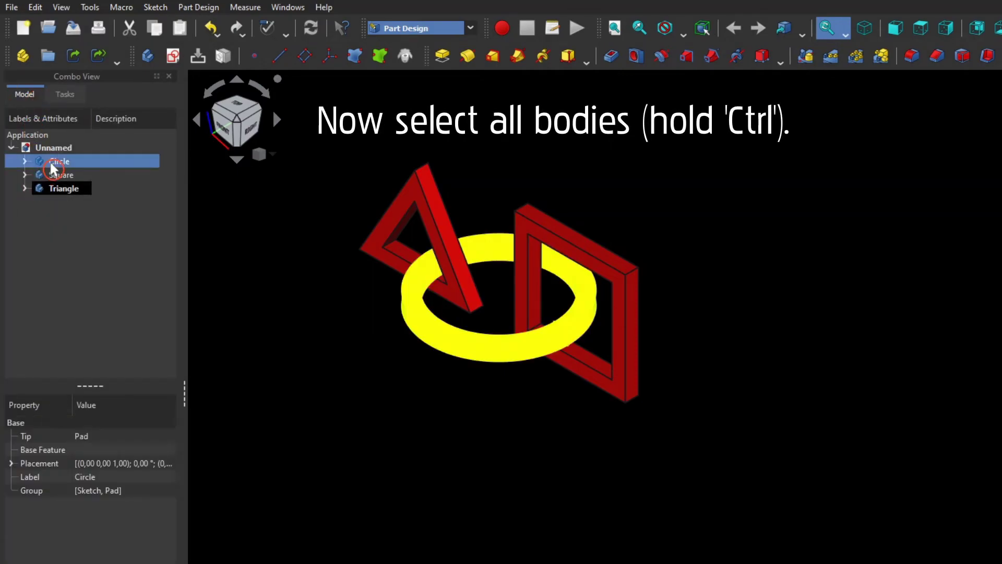
{"action": "left_click", "coordinate": [60, 176], "text": "ctrl"}
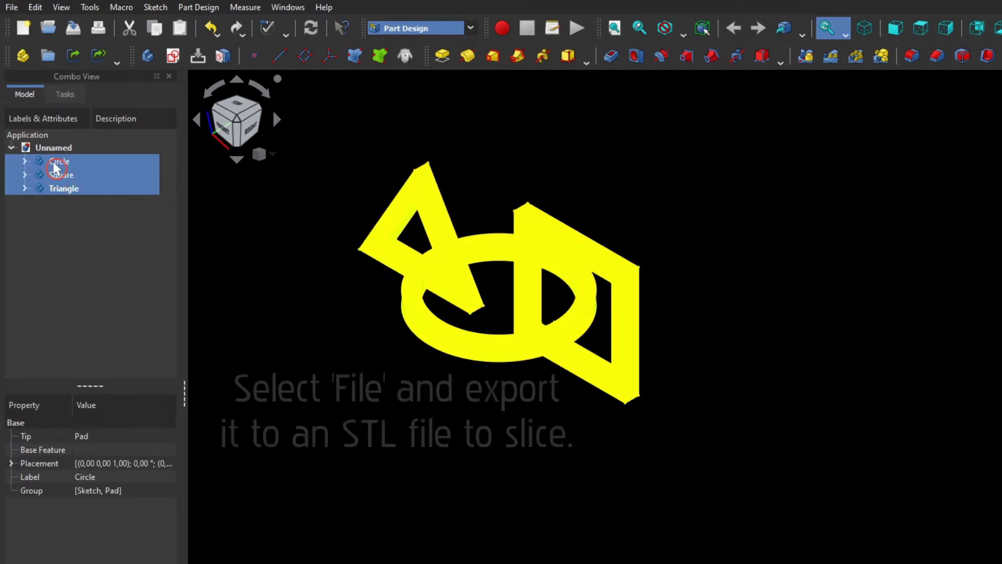
{"action": "left_click", "coordinate": [12, 7]}
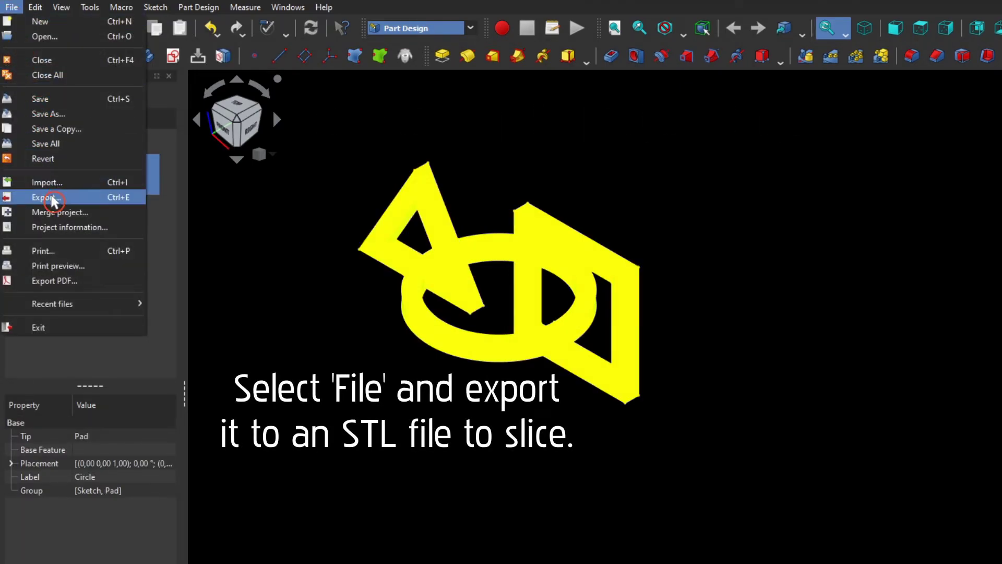